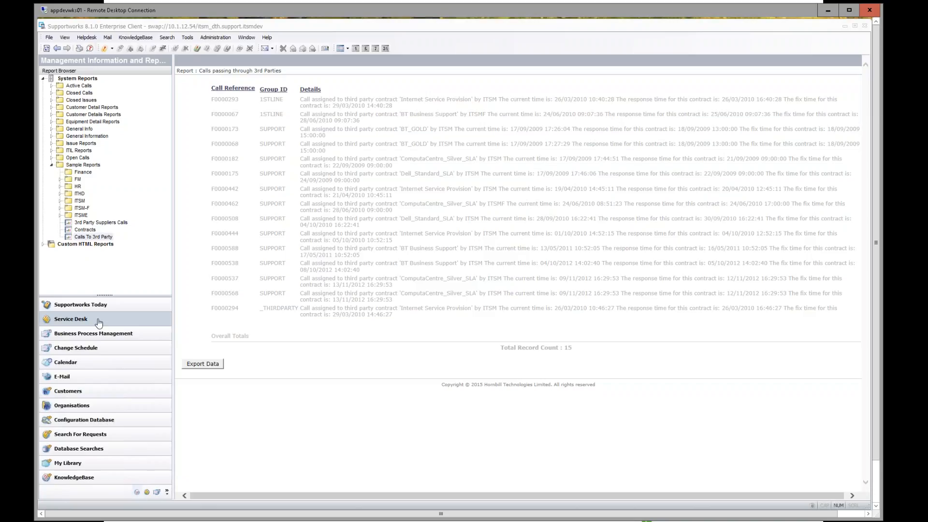
# Step: Open the call profile manager, enlarge its window, and expand the Business Applications and FM categories
pyautogui.click(215, 38)
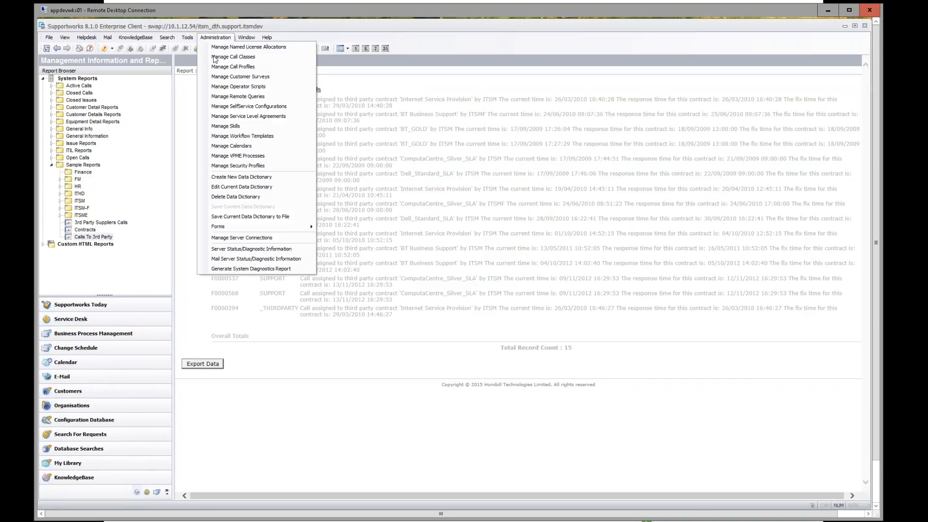
pyautogui.click(245, 67)
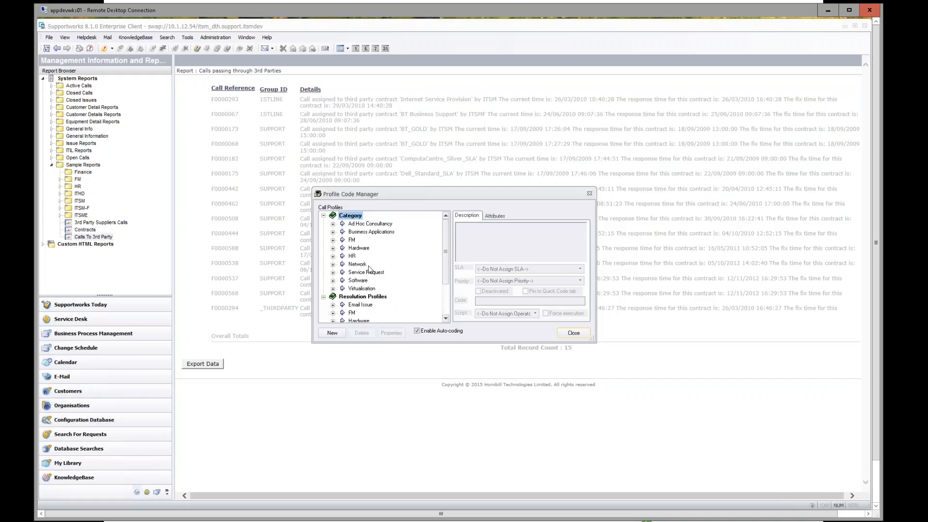
pyautogui.moveTo(416, 194); pyautogui.dragTo(307, 137)
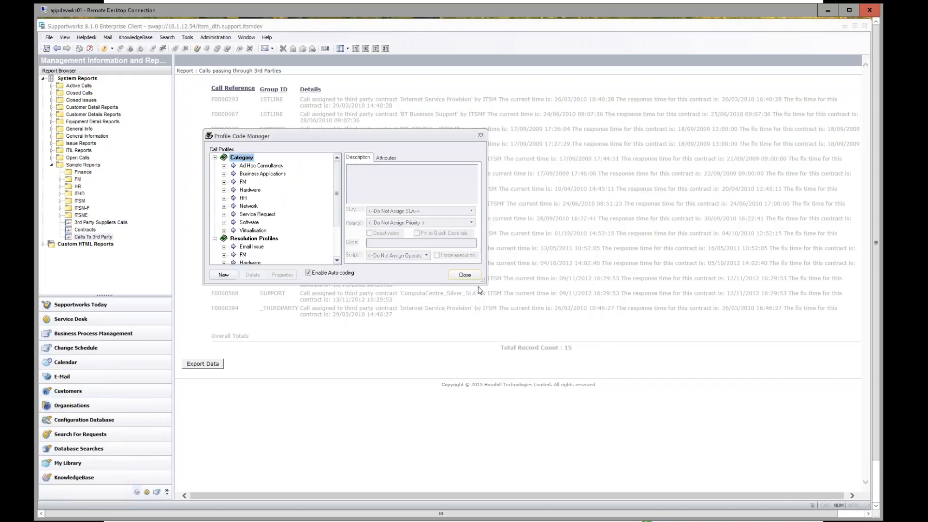
pyautogui.moveTo(483, 281); pyautogui.dragTo(661, 430)
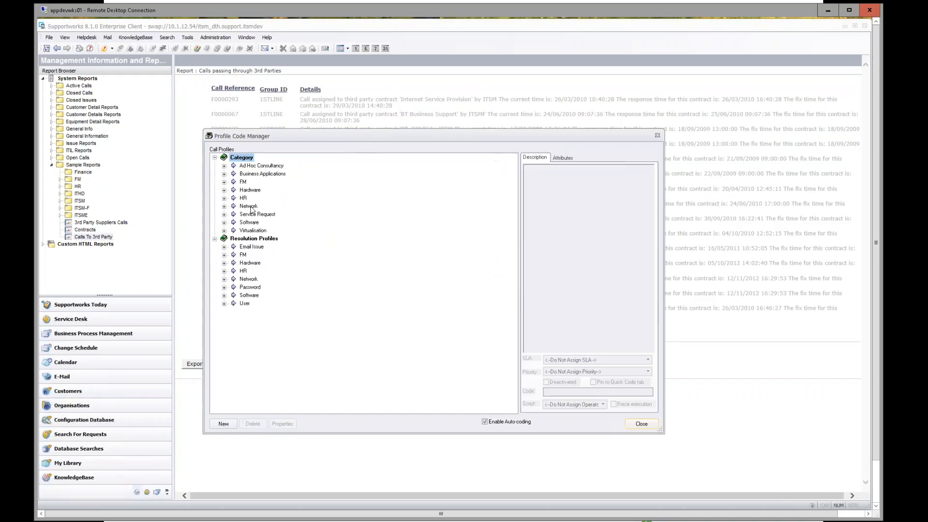
pyautogui.click(223, 173)
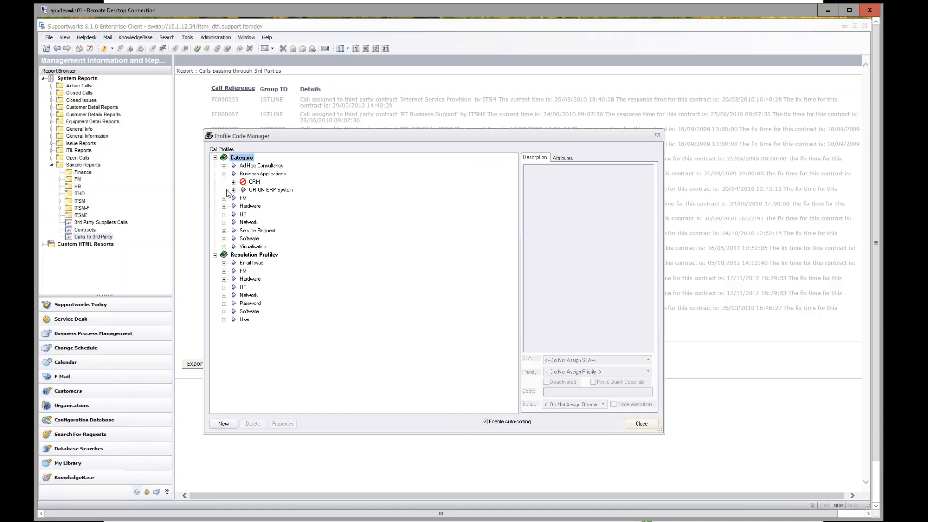
pyautogui.click(224, 198)
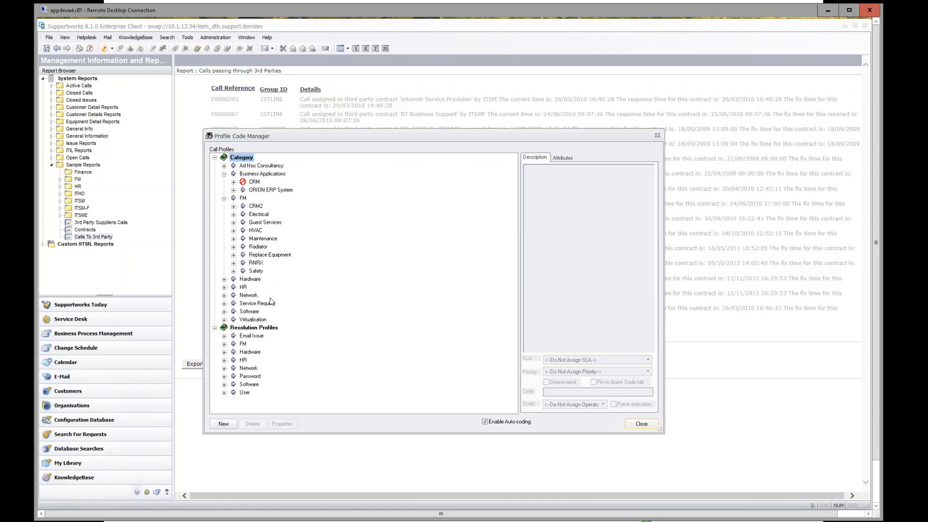
# Step: Examine the codes and settings of the CRM, Ad Hoc Consultancy and ORION ERP System profiles
pyautogui.click(256, 183)
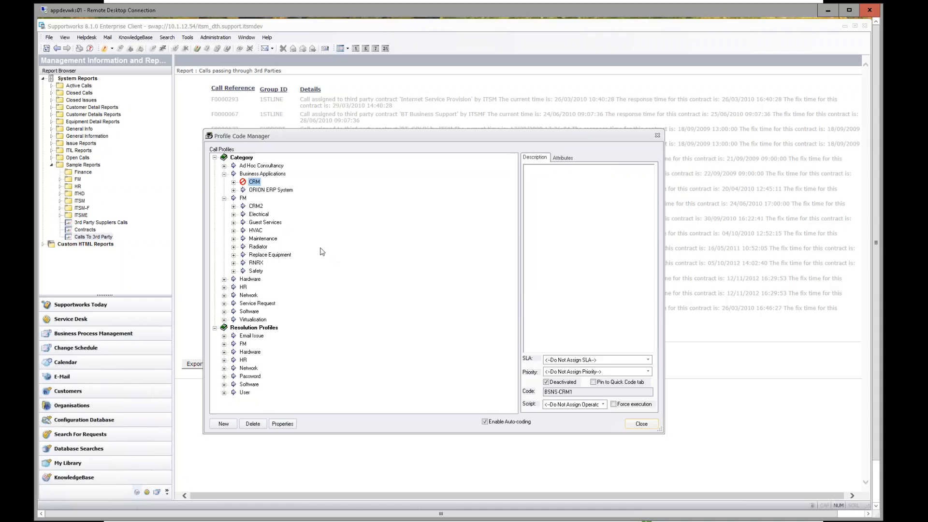
pyautogui.click(269, 166)
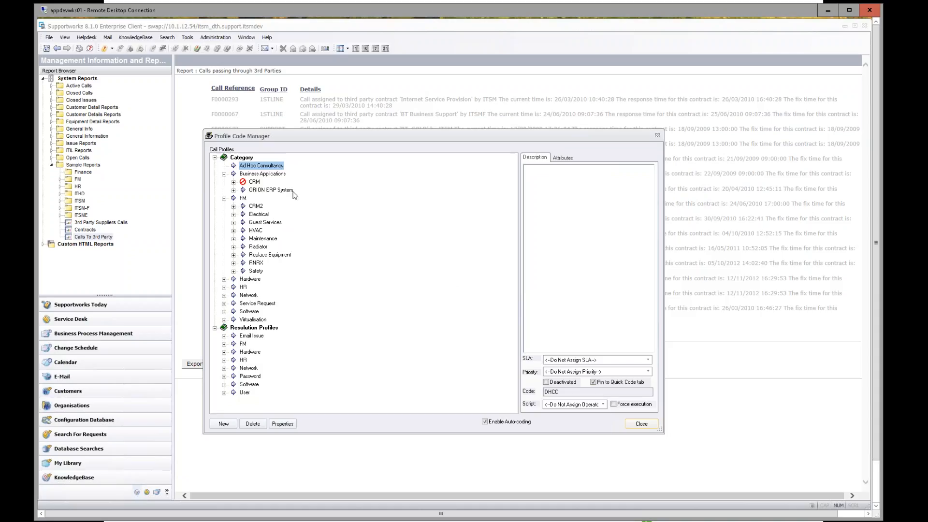
pyautogui.click(267, 192)
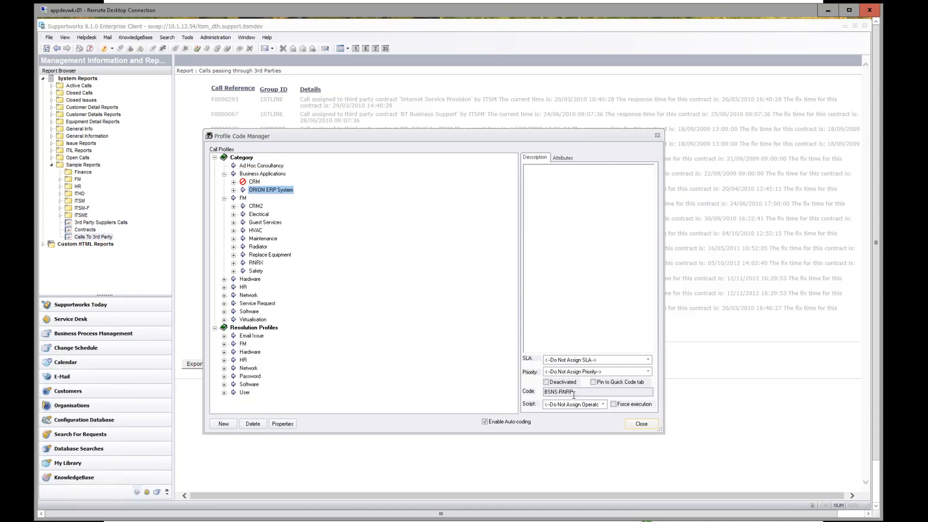
pyautogui.moveTo(574, 393); pyautogui.dragTo(560, 393)
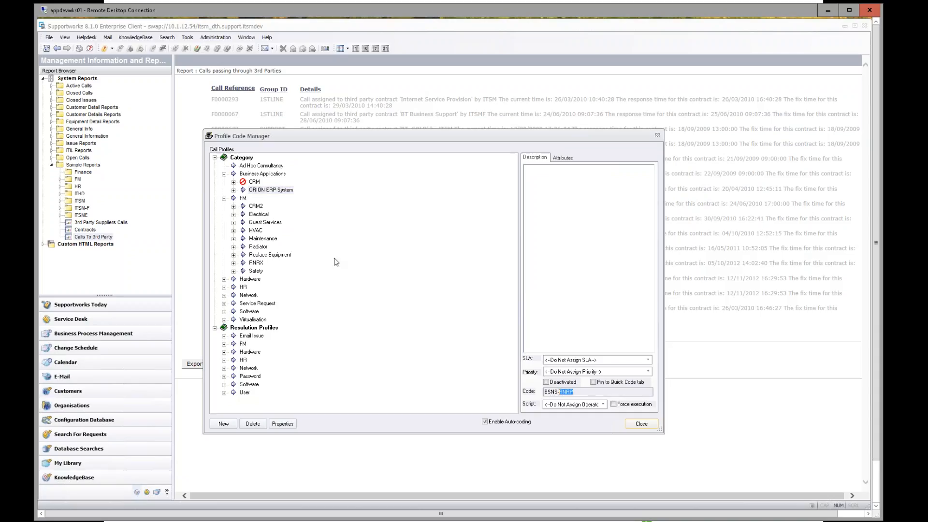
# Step: Add a new profile level described as RNRP with code RNRP under FM > Electrical
pyautogui.click(258, 215)
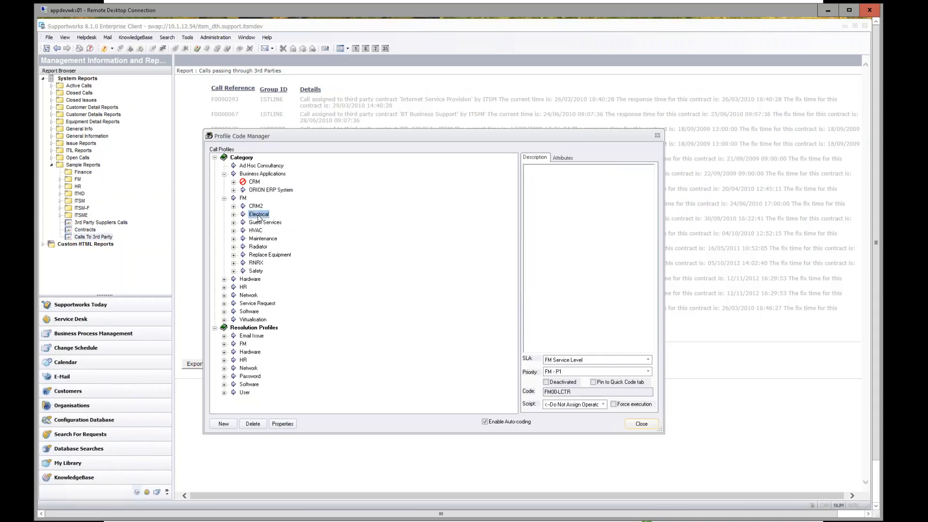
pyautogui.click(225, 423)
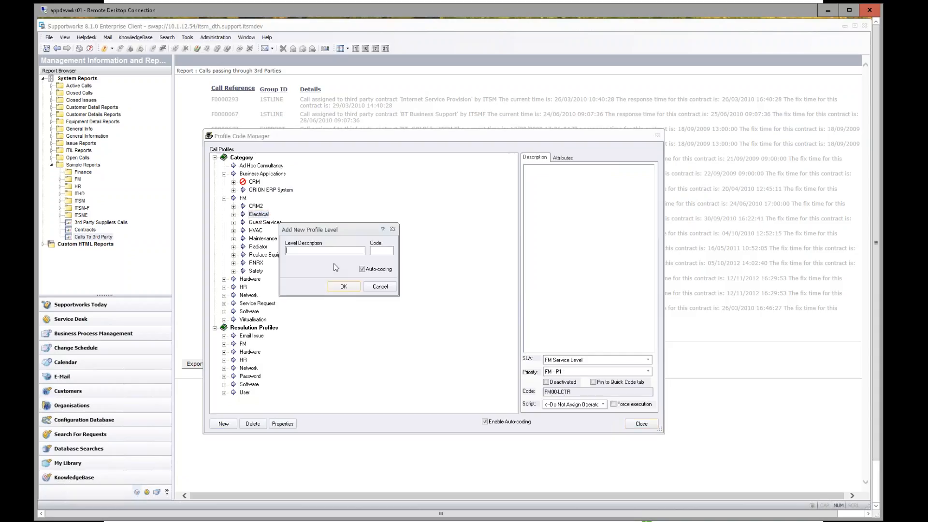
pyautogui.write('RNRP')
pyautogui.moveTo(399, 266); pyautogui.dragTo(414, 304)
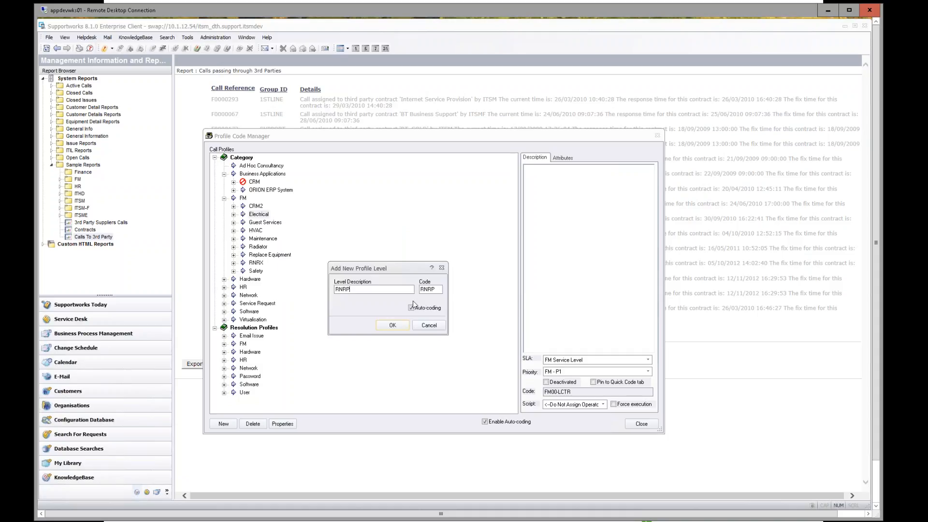
pyautogui.click(392, 325)
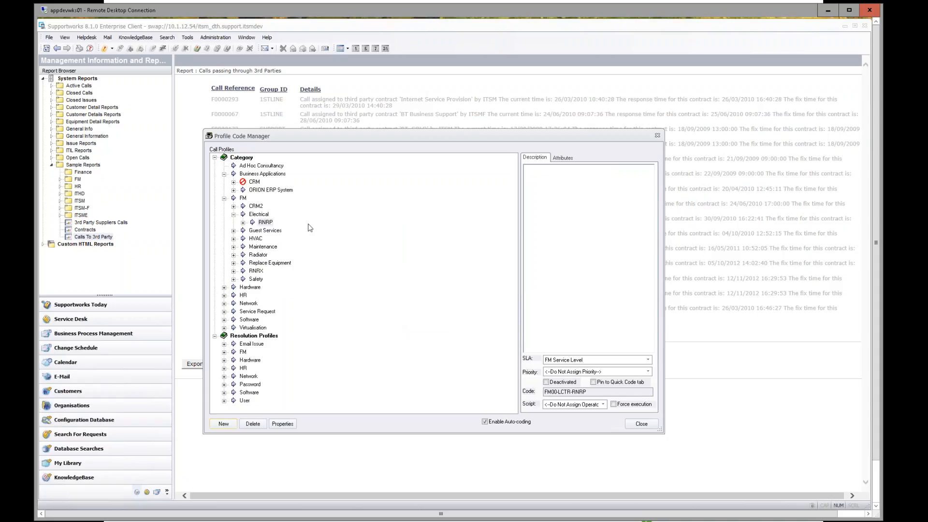
# Step: Add an RNRP profile level directly under FM with the code RNR1, declining duplication of the existing code, and close the profile manager
pyautogui.click(241, 199)
pyautogui.click(223, 424)
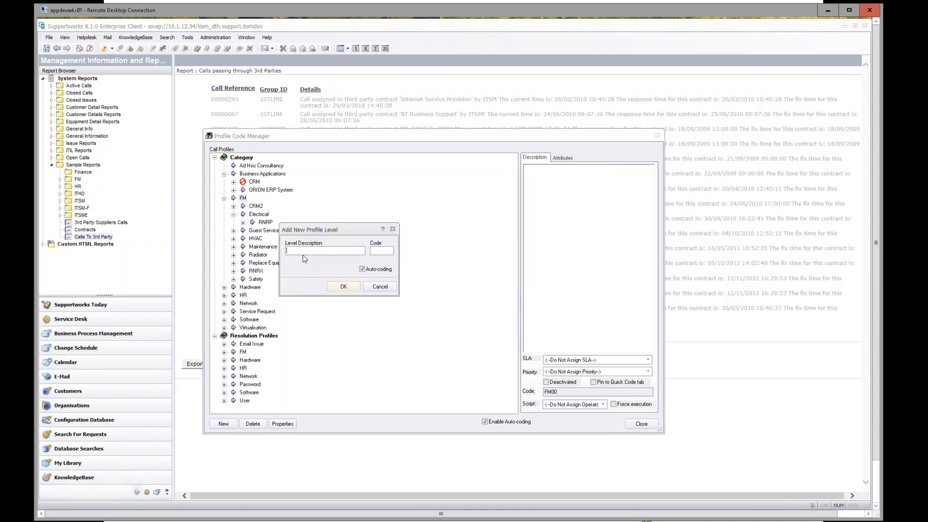
pyautogui.click(344, 287)
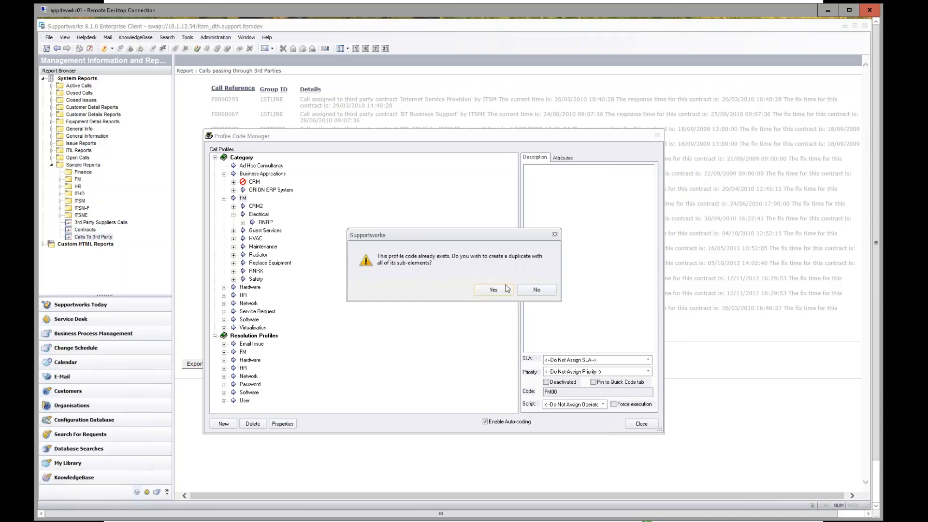
pyautogui.click(536, 289)
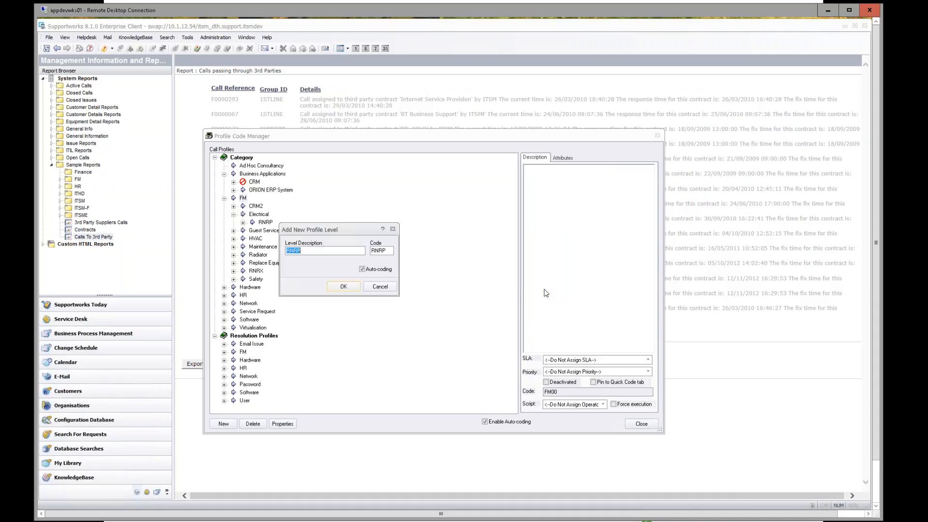
pyautogui.click(388, 251)
pyautogui.click(344, 287)
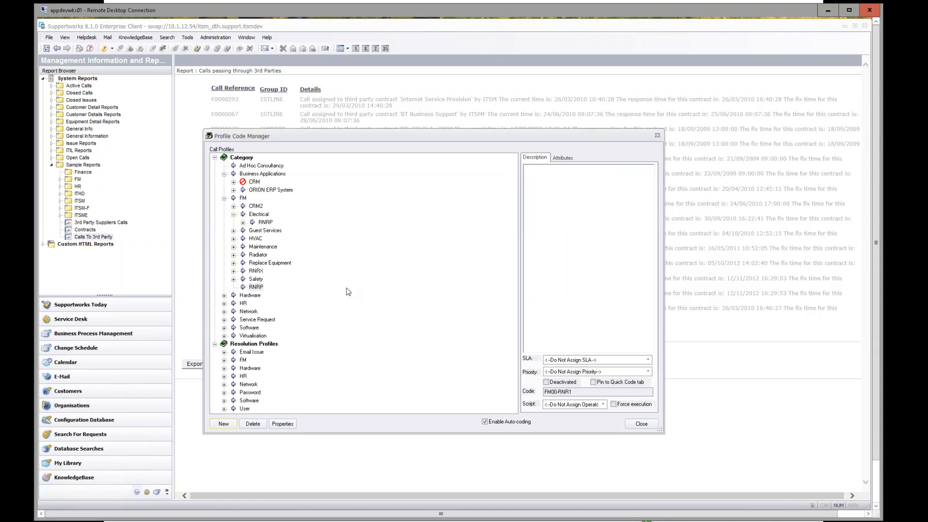
pyautogui.click(254, 288)
pyautogui.click(641, 424)
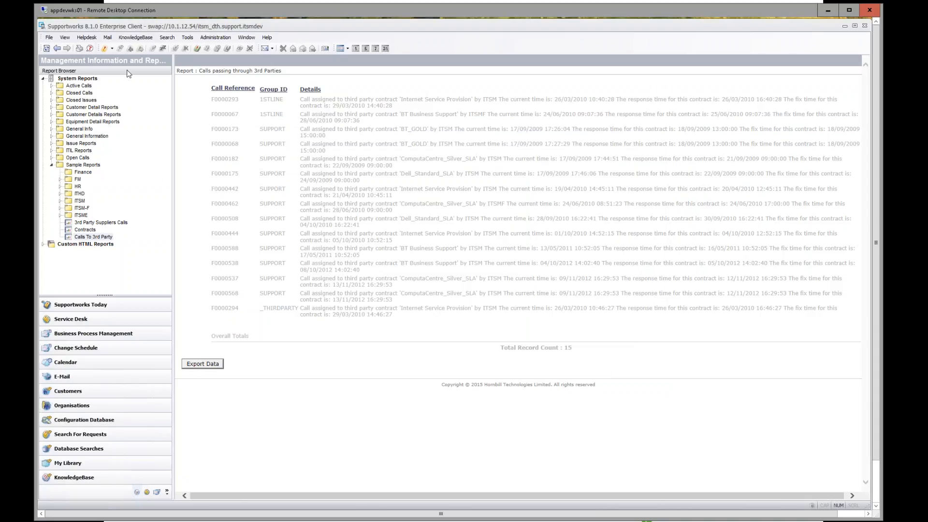
# Step: Start a new incident, open its category chooser at a larger size, and check the quick codes against the full profile list
pyautogui.click(111, 48)
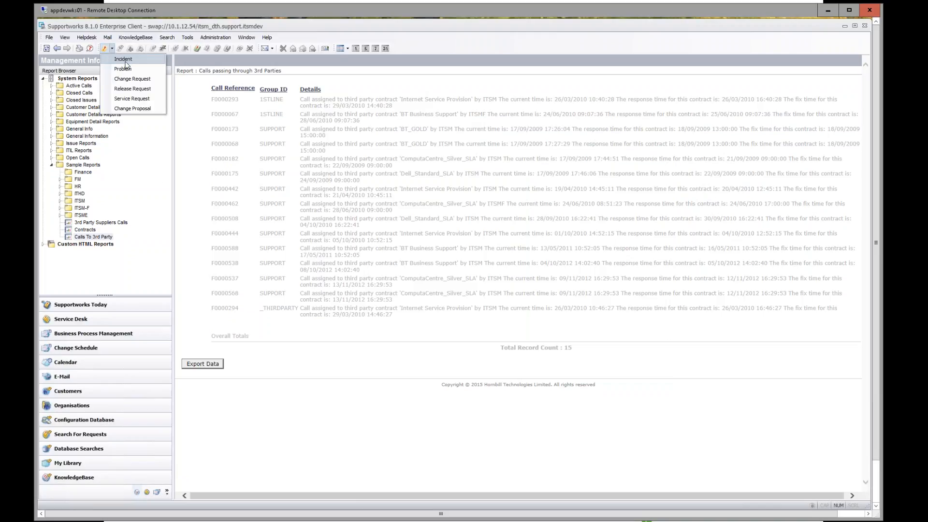
pyautogui.click(125, 61)
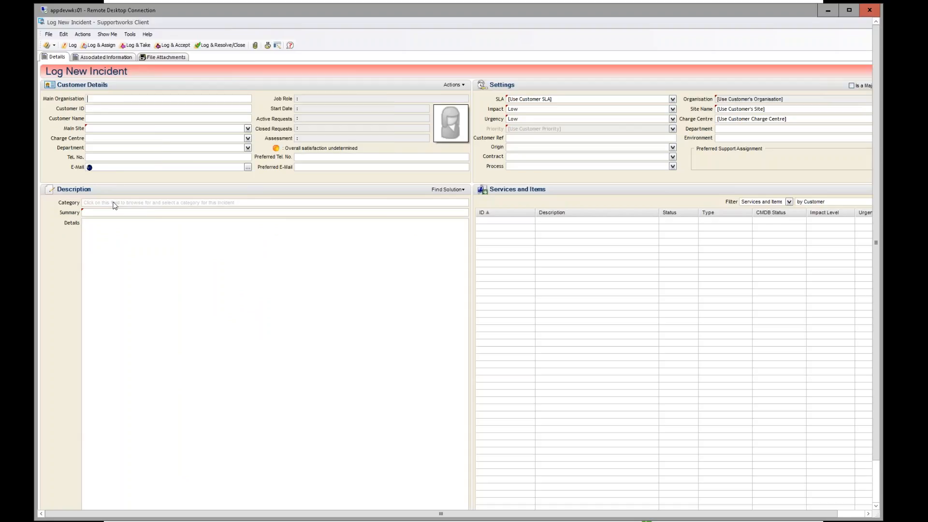
pyautogui.click(114, 204)
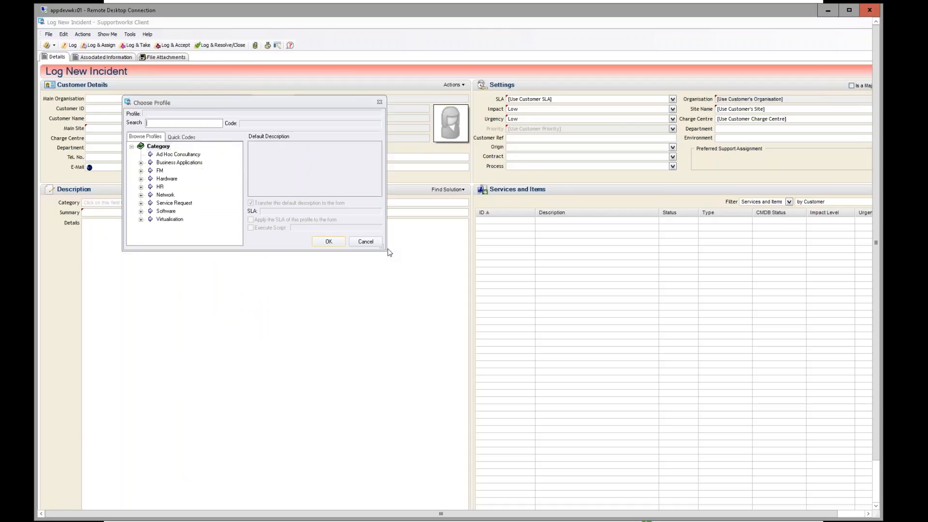
pyautogui.moveTo(389, 252); pyautogui.dragTo(562, 351)
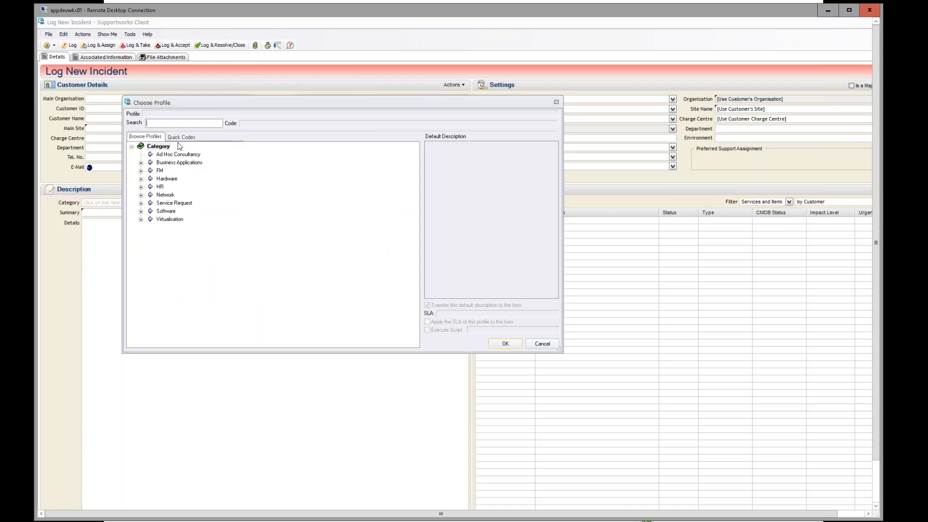
pyautogui.click(179, 139)
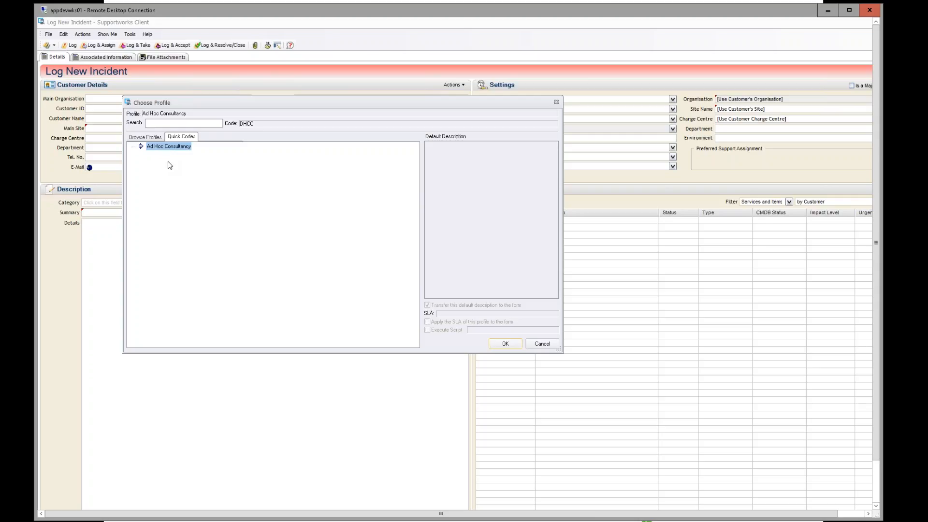
pyautogui.click(141, 139)
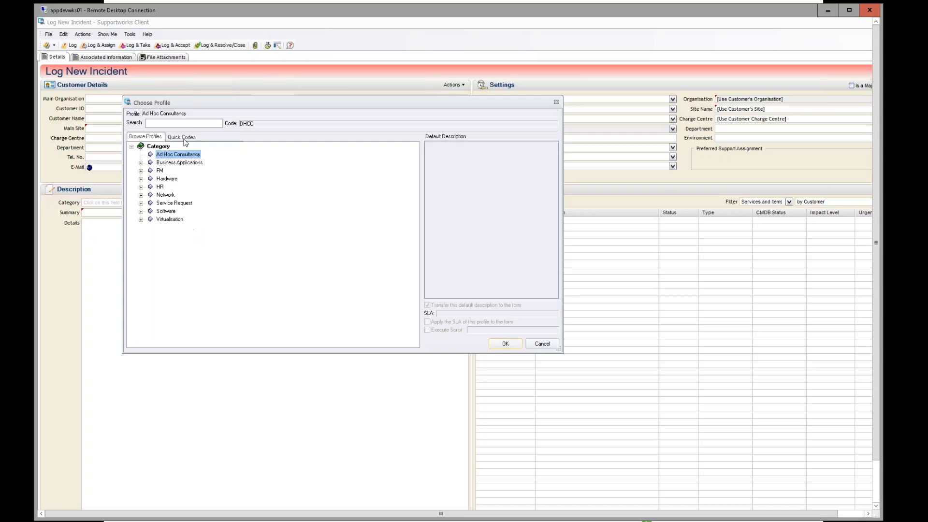
# Step: Search the incident category profiles for "laptop"
pyautogui.press('Tab')
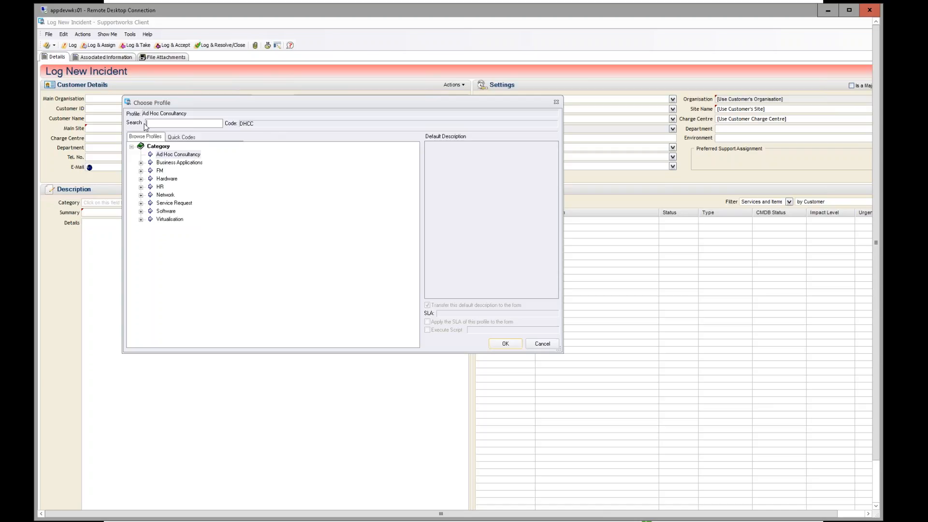
pyautogui.write('appl')
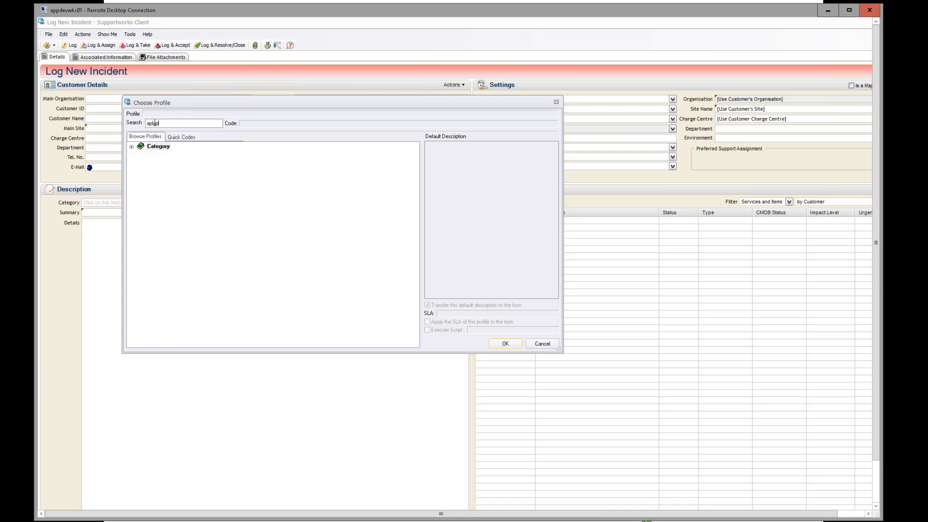
pyautogui.press('BackSpace')
pyautogui.press('BackSpace')
pyautogui.press('BackSpace')
pyautogui.press('BackSpace')
pyautogui.write('laptop')
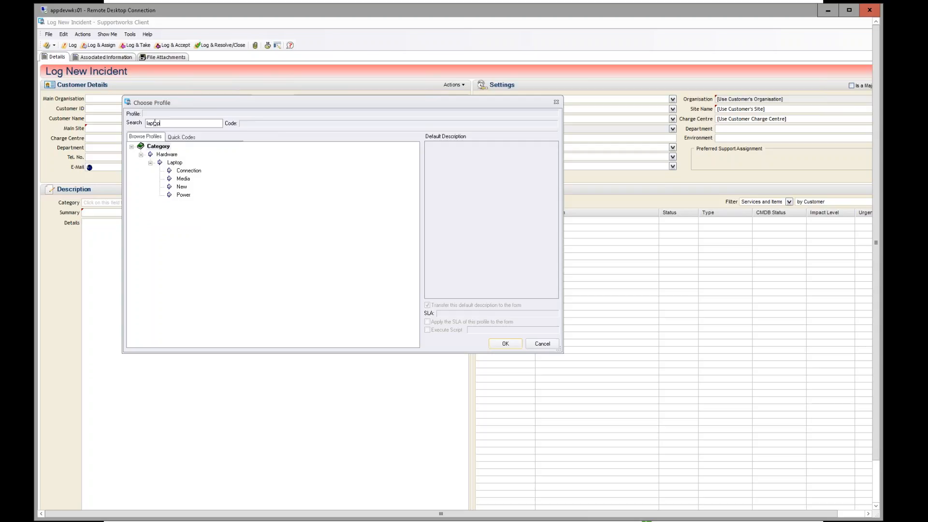
pyautogui.press('Tab')
# Step: Compare the Laptop profiles and apply Hardware > Laptop > Connection as the incident category, including its default description and script
pyautogui.click(175, 163)
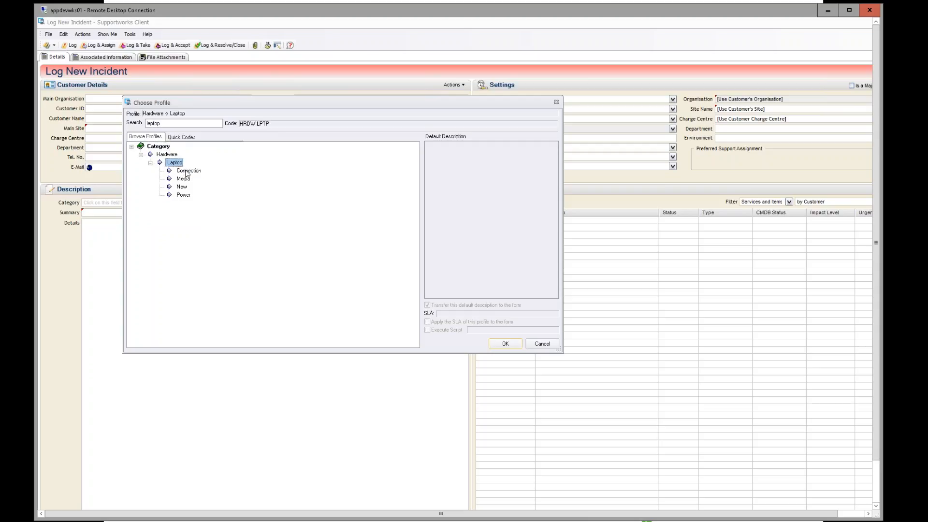
pyautogui.click(187, 172)
pyautogui.click(185, 179)
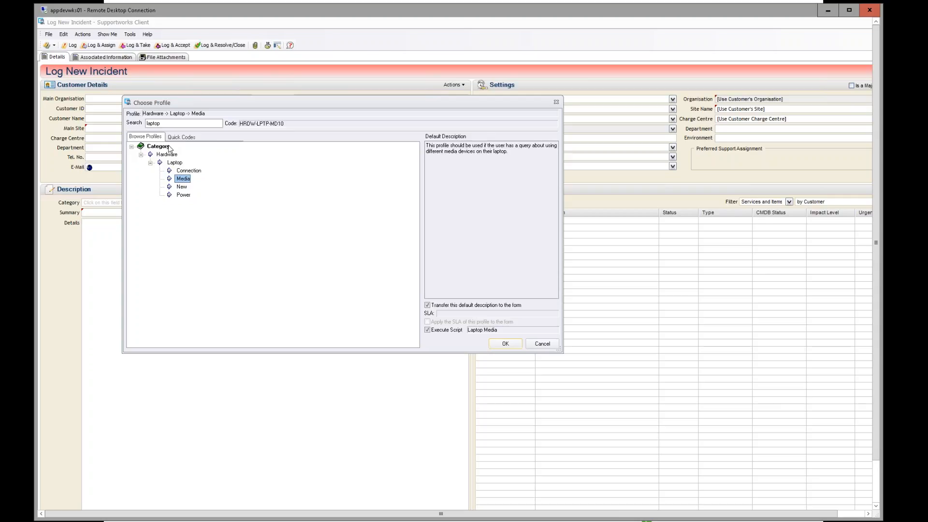
pyautogui.click(193, 171)
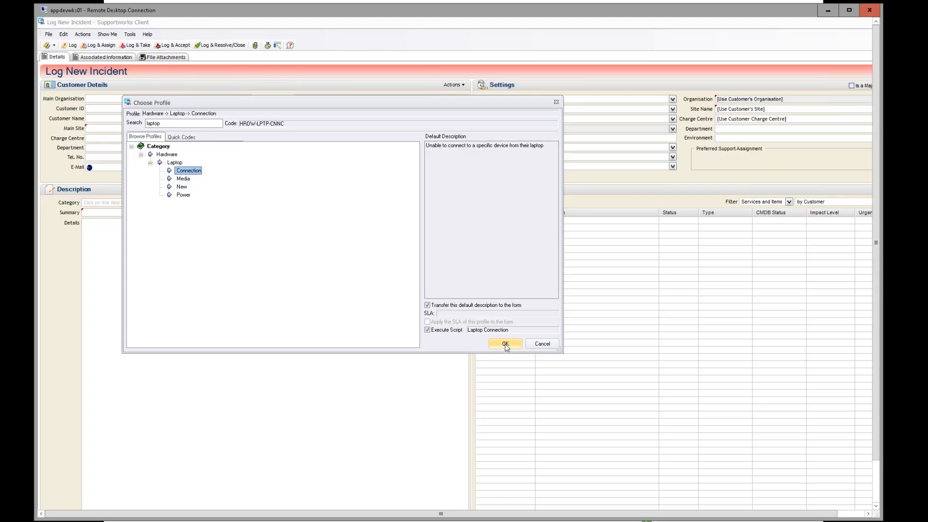
pyautogui.click(505, 342)
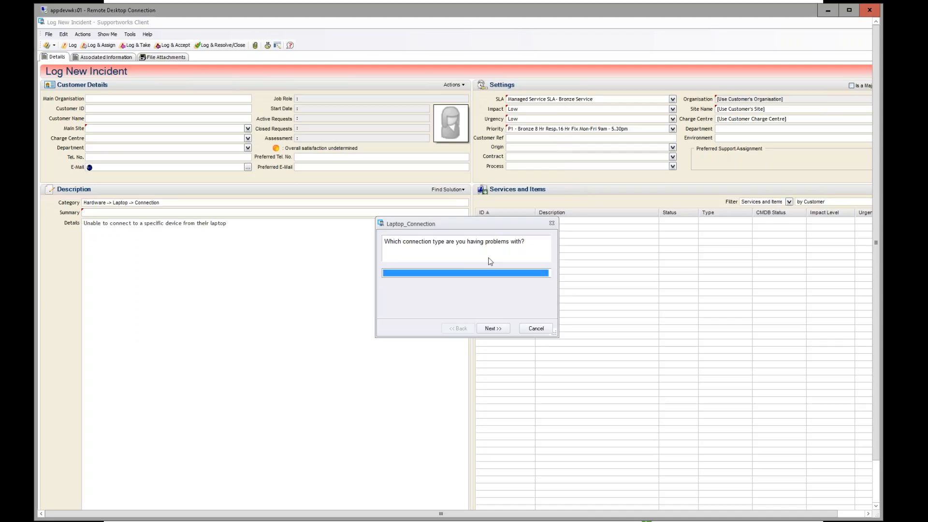
# Step: Cancel the Laptop_Connection script and close the new incident form without logging it
pyautogui.click(536, 329)
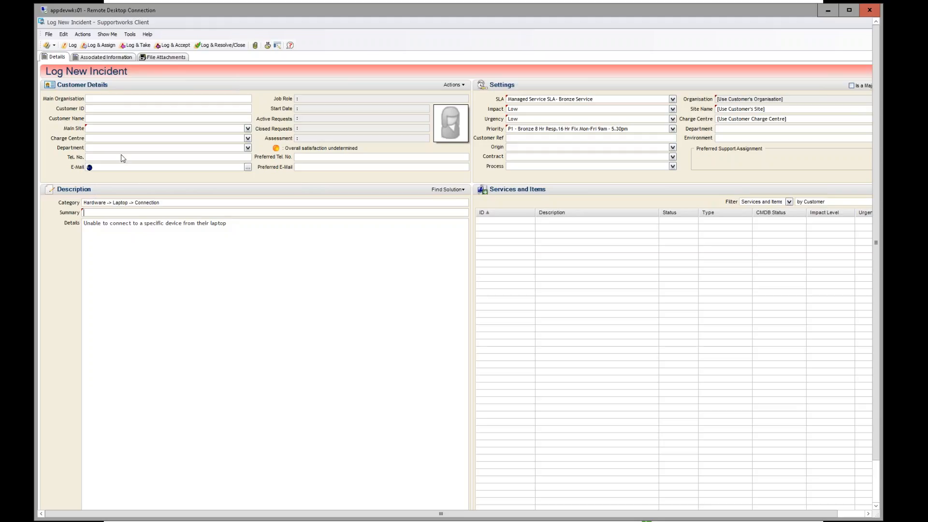
pyautogui.rightClick(791, 22)
pyautogui.click(807, 82)
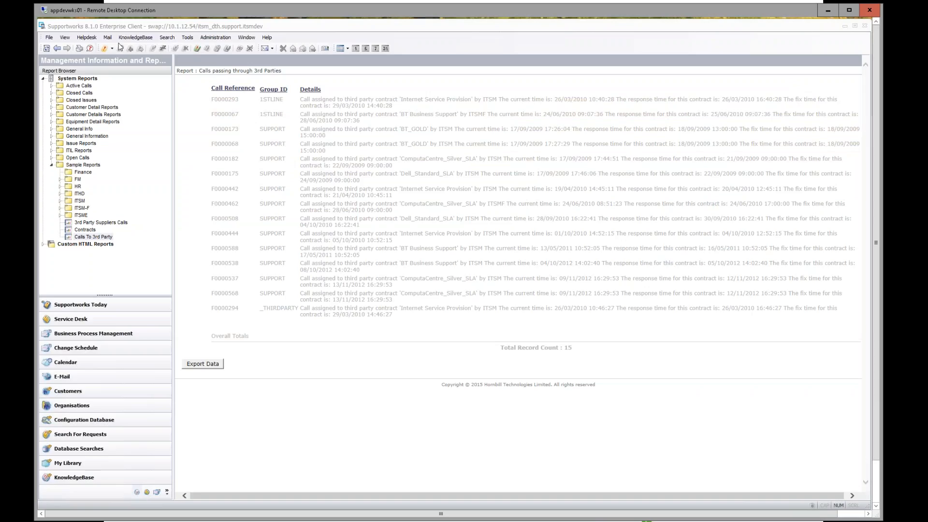
# Step: Open the General Settings and look through the list of SelfService Wizards
pyautogui.click(49, 37)
pyautogui.moveTo(89, 58)
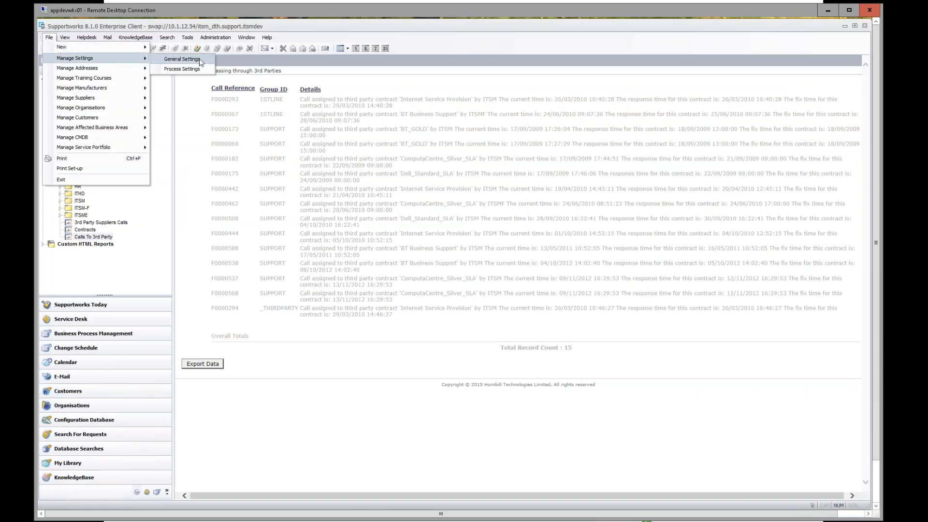
pyautogui.click(199, 59)
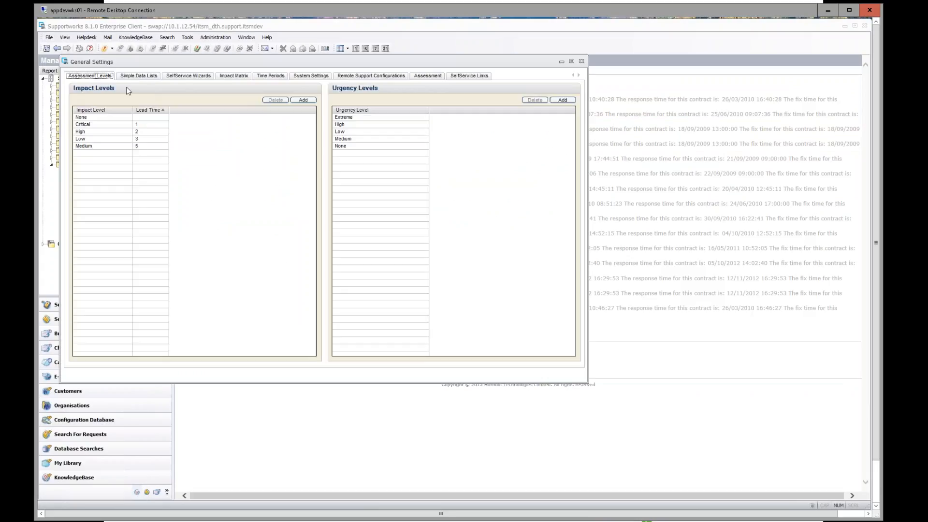
pyautogui.click(188, 76)
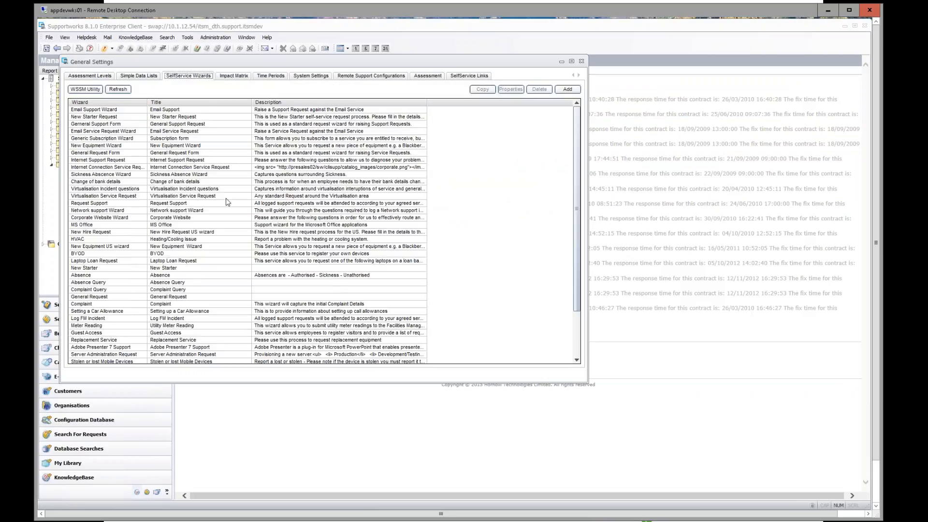
pyautogui.click(189, 223)
pyautogui.scroll(-1, 181, 237)
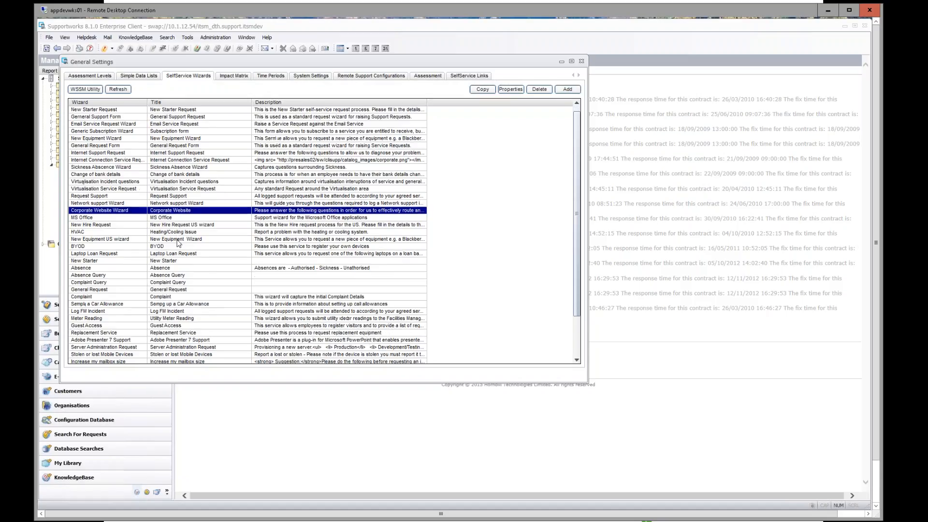
pyautogui.scroll(1, 178, 243)
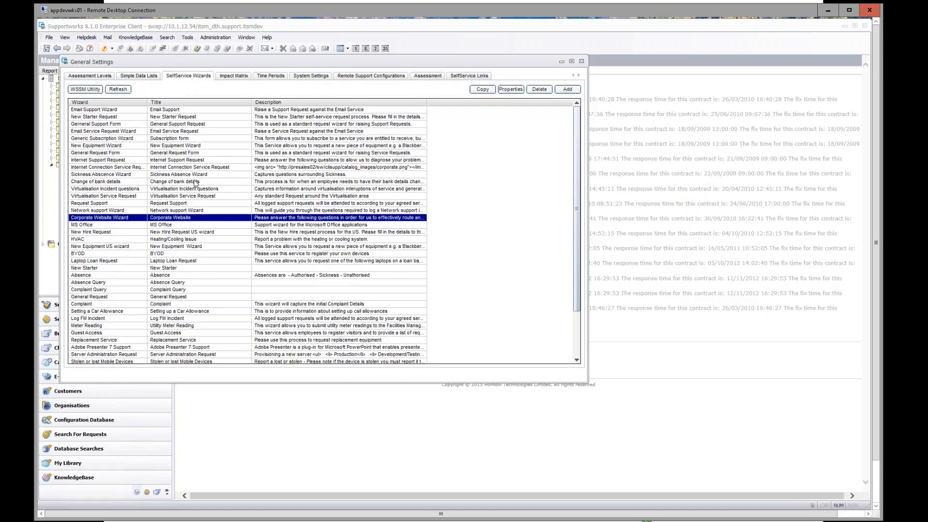
# Step: Launch the WSSM Utility and export the Email Support Wizard
pyautogui.click(84, 90)
pyautogui.moveTo(254, 60); pyautogui.dragTo(301, 67)
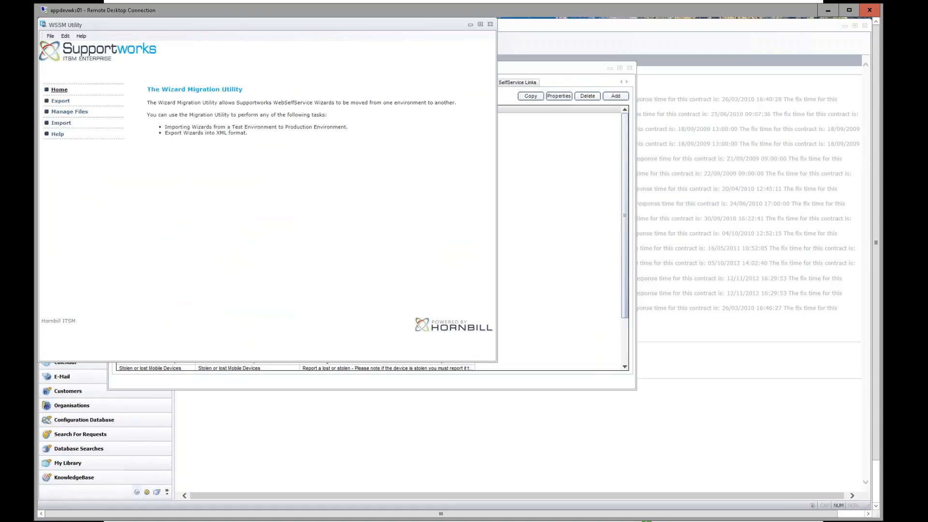
pyautogui.click(60, 101)
pyautogui.click(176, 170)
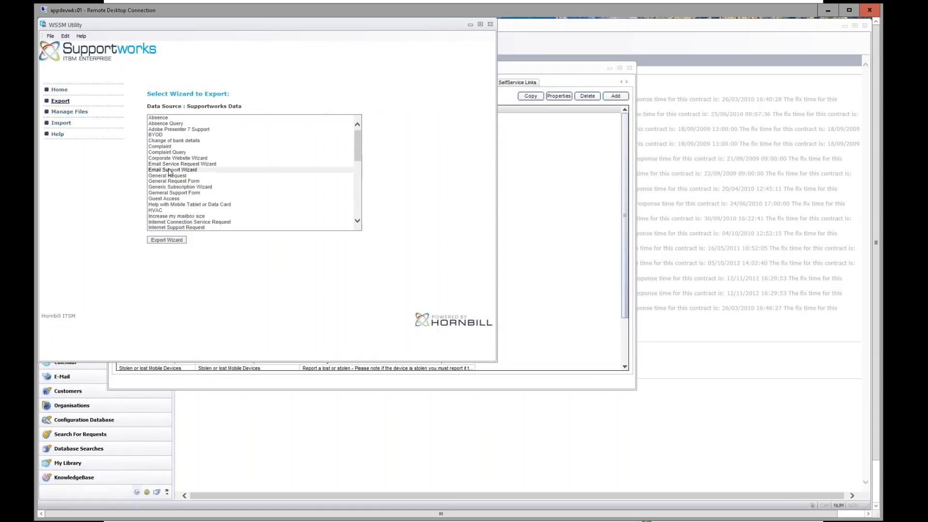
pyautogui.click(169, 242)
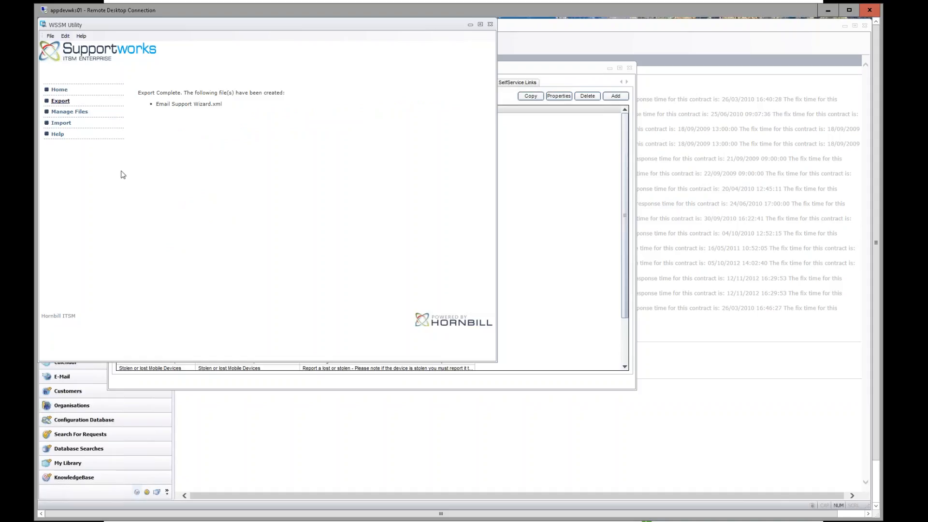
# Step: Check the exported wizard files on the server and view the file upload chooser, cancelling it without picking a file
pyautogui.click(72, 114)
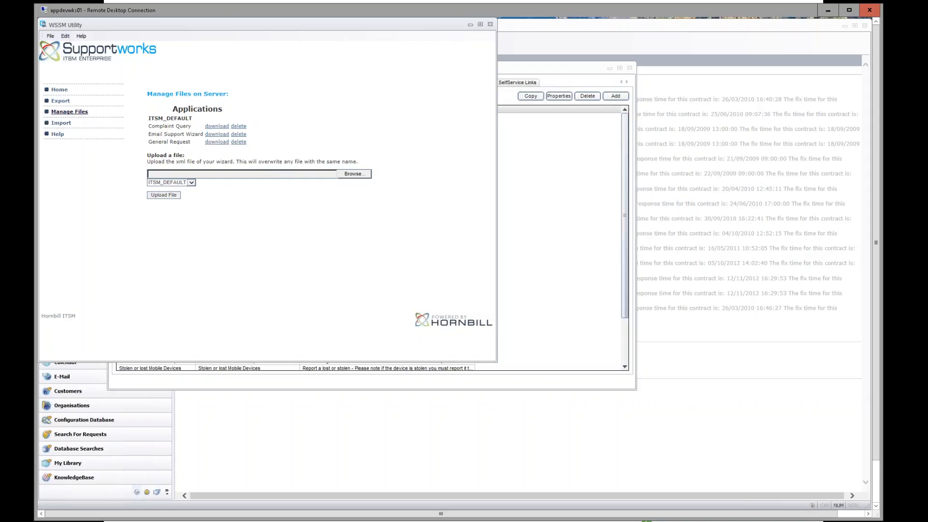
pyautogui.click(211, 175)
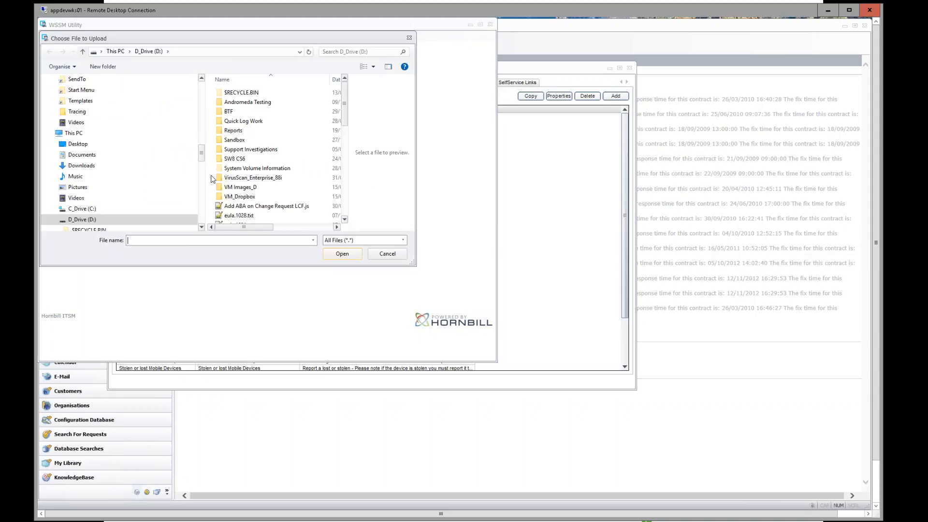
pyautogui.click(389, 255)
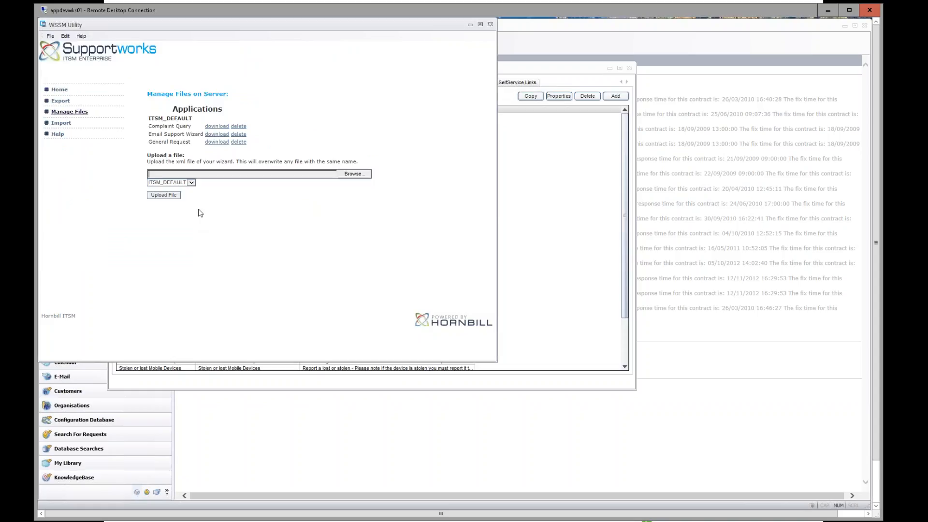
# Step: Check the import options for the General Request (ITSM_DEFAULT) wizard, and close the utility and General Settings without importing
pyautogui.click(62, 123)
pyautogui.click(183, 129)
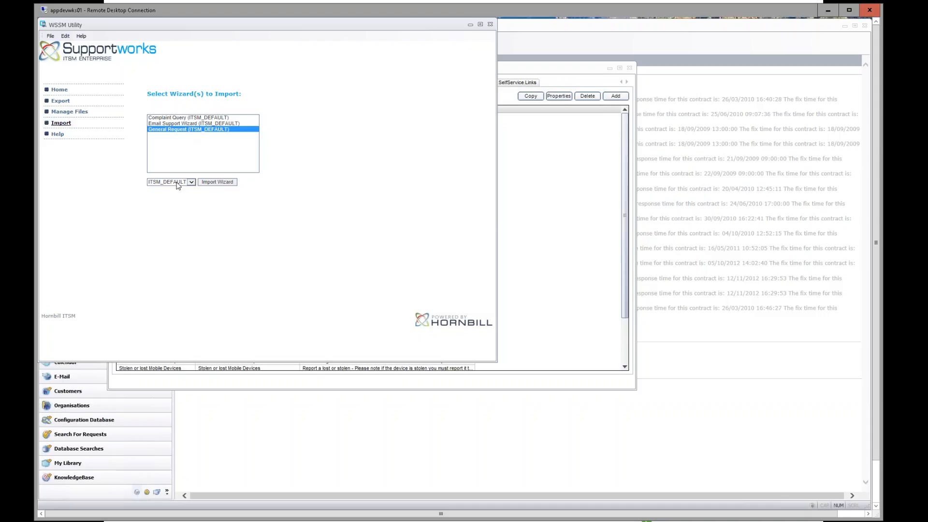
pyautogui.click(192, 184)
pyautogui.click(491, 26)
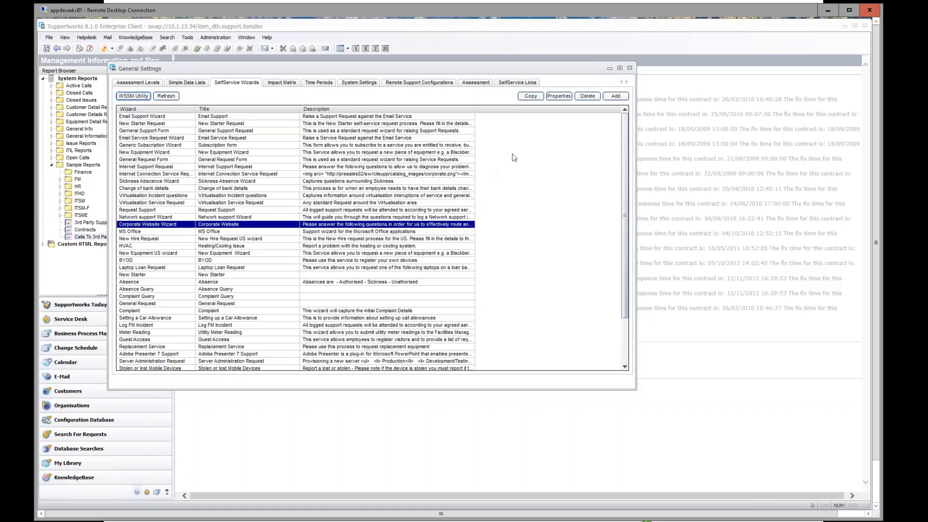
pyautogui.click(630, 69)
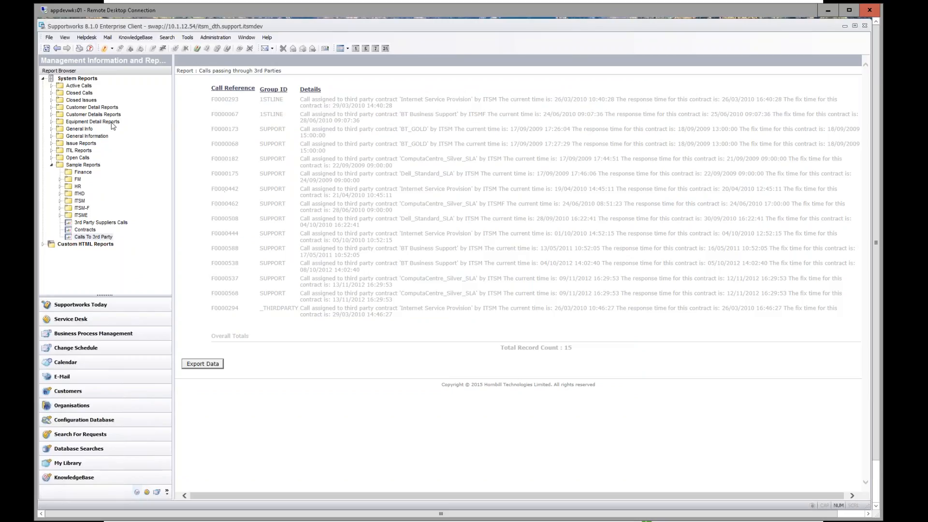
# Step: Export the Calls To 3rd Party report data and save it as a CSV file on D_Drive (D:)
pyautogui.click(92, 237)
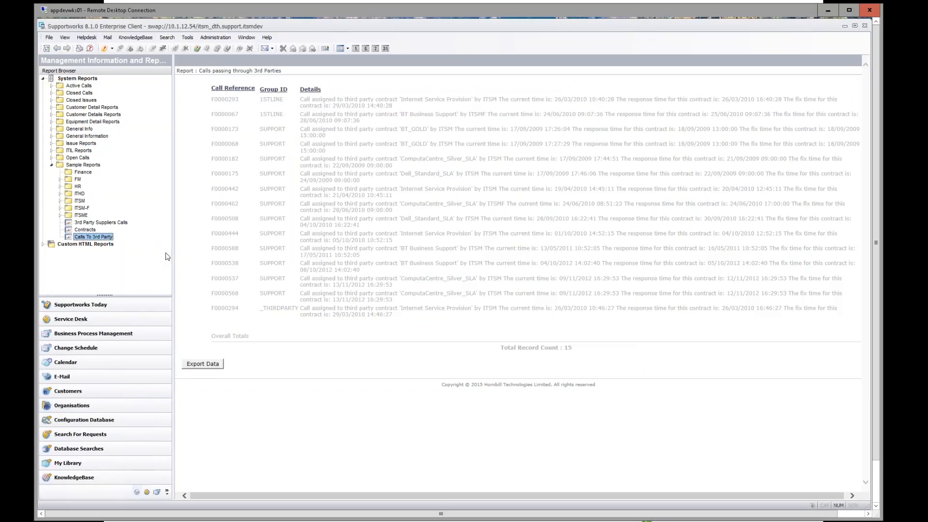
pyautogui.click(207, 367)
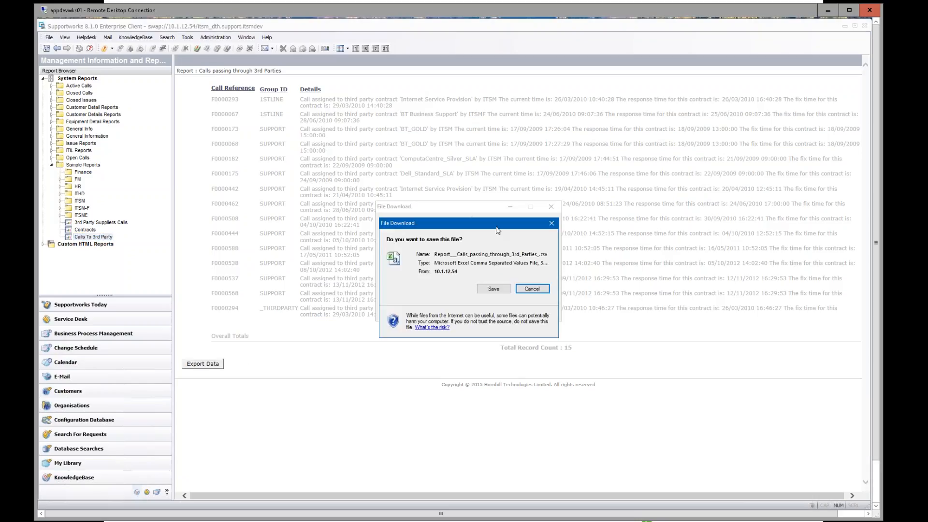
pyautogui.click(474, 316)
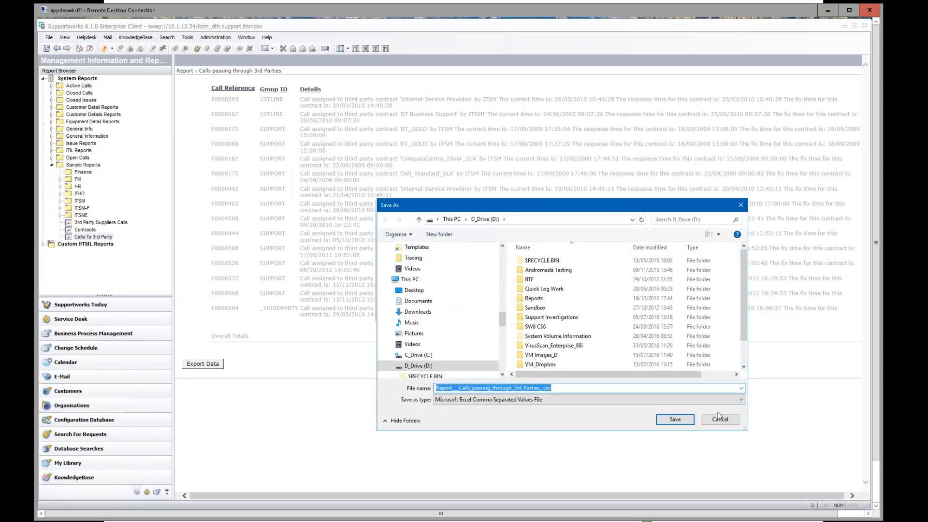
pyautogui.click(679, 419)
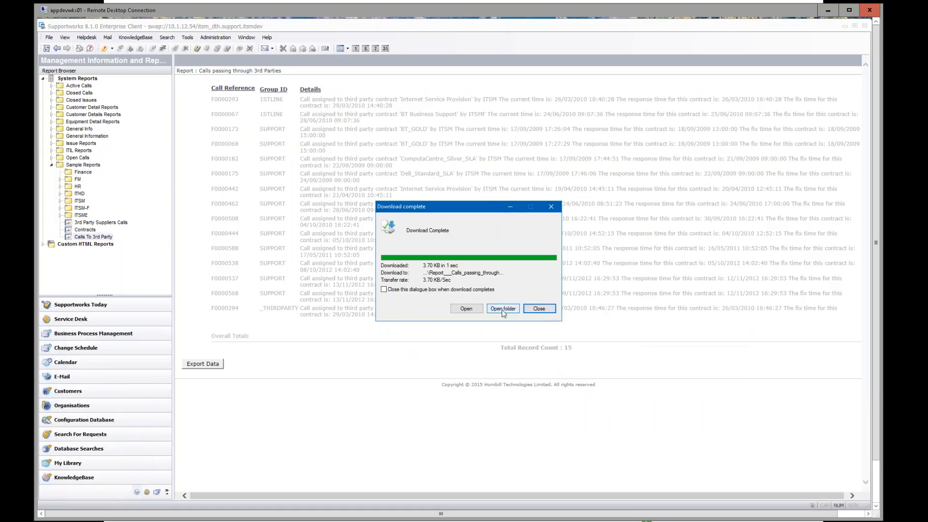
pyautogui.click(536, 308)
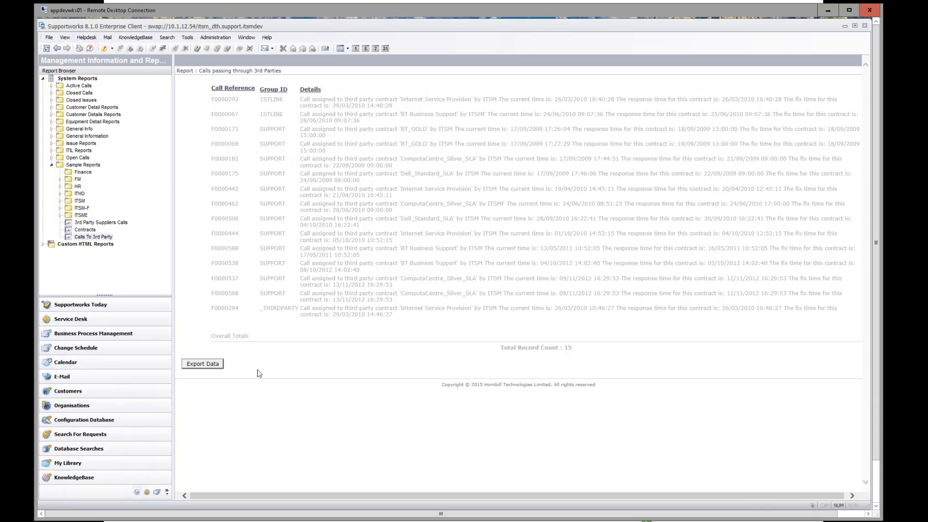
# Step: Open the All Incidents by Status report from the ITSM Incident folder of the Custom HTML Reports
pyautogui.click(44, 245)
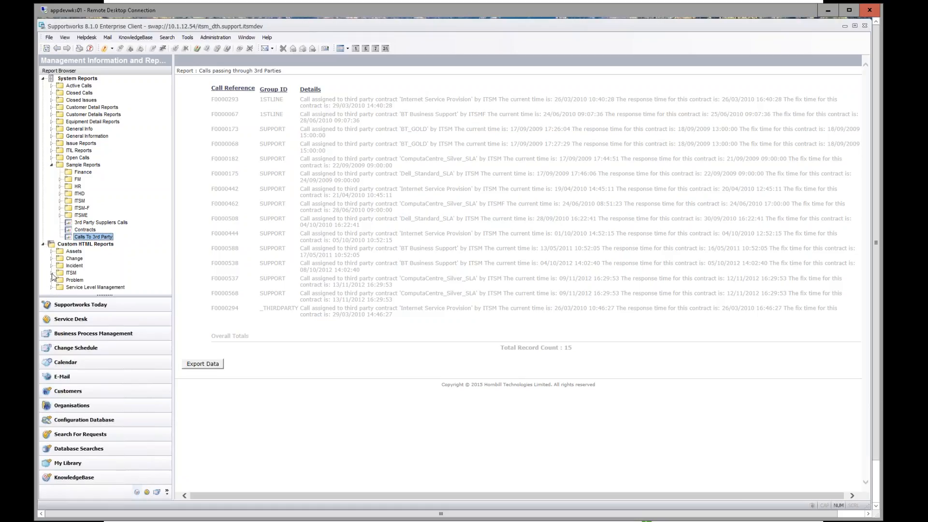
pyautogui.click(51, 273)
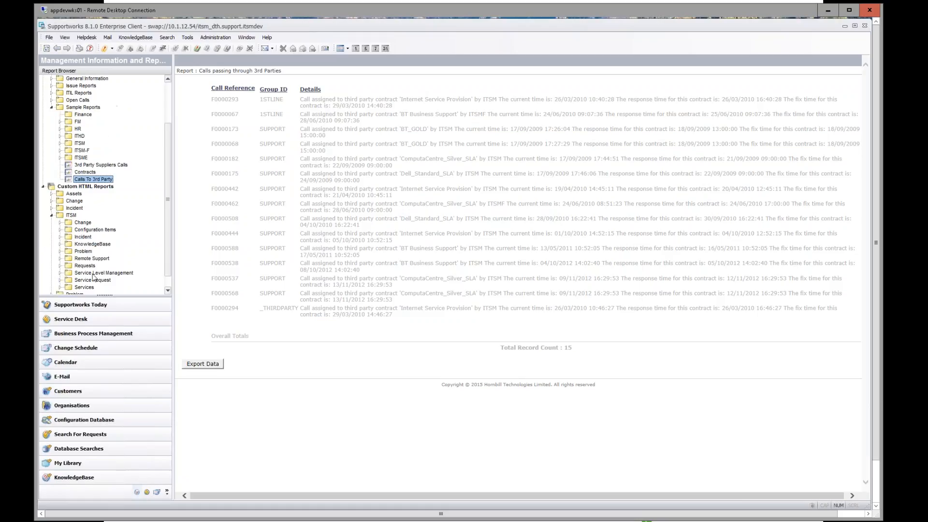
pyautogui.click(59, 237)
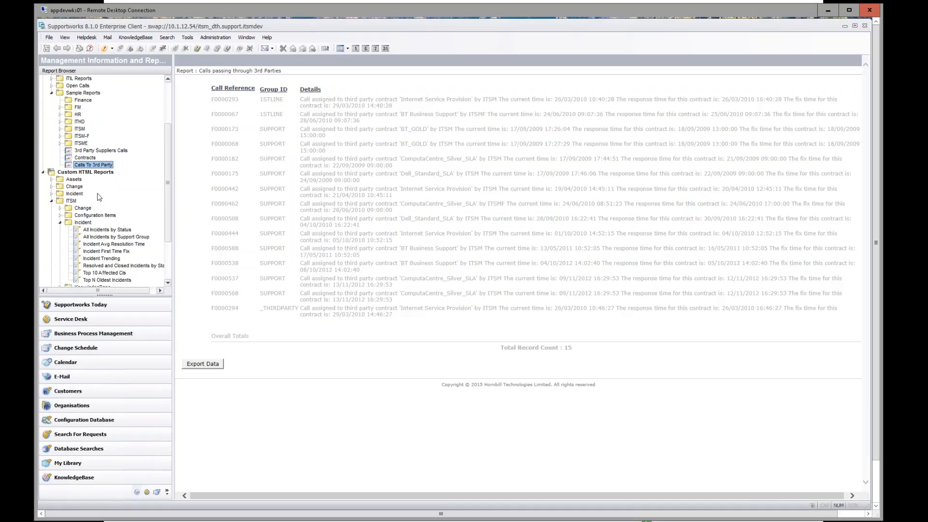
pyautogui.click(71, 201)
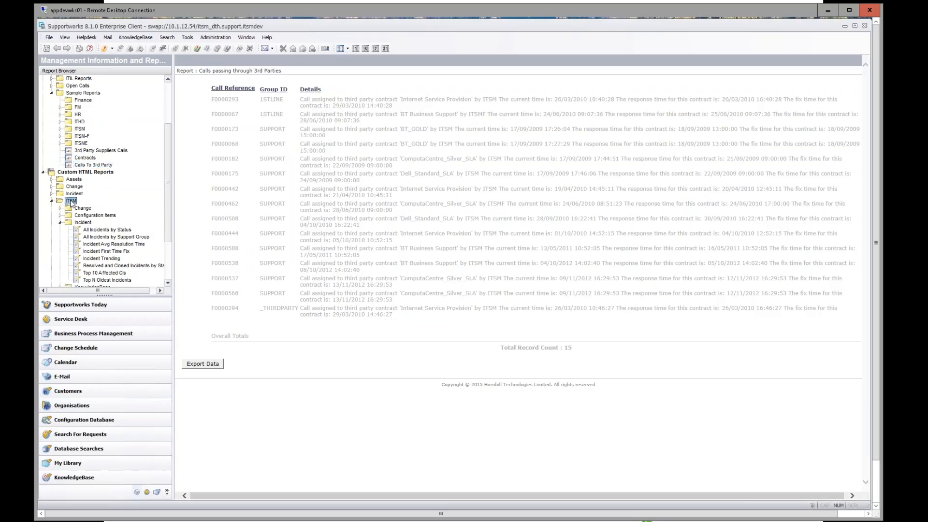
pyautogui.click(120, 231)
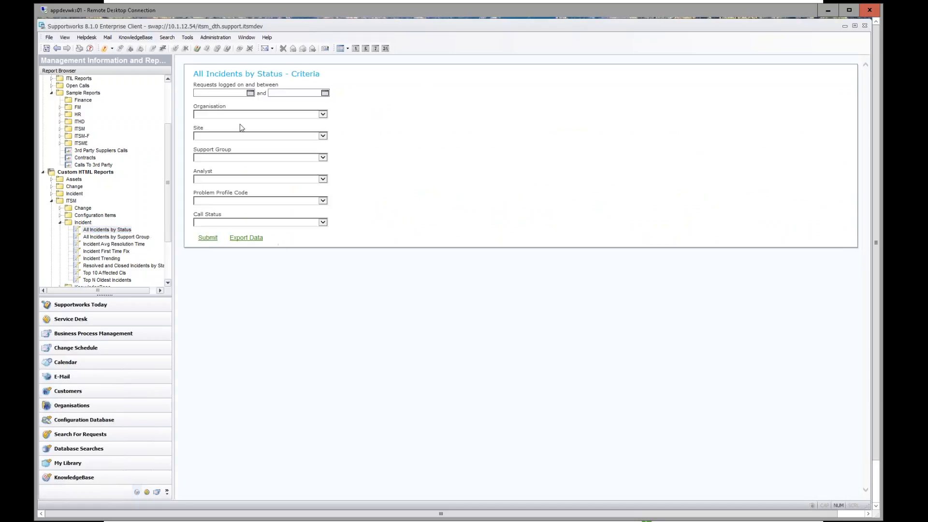
# Step: Set the report criteria to requests logged between 2016-06-01 and 2016-07-27
pyautogui.click(250, 93)
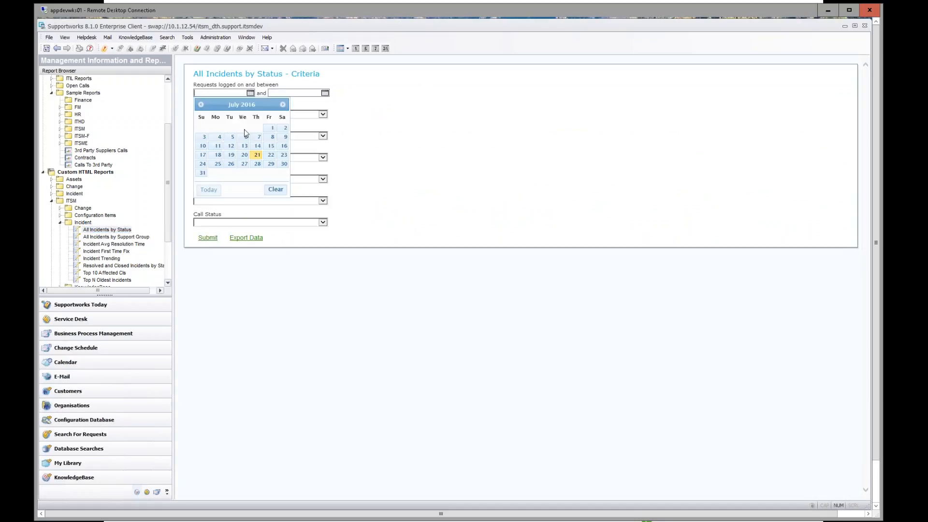
pyautogui.click(201, 105)
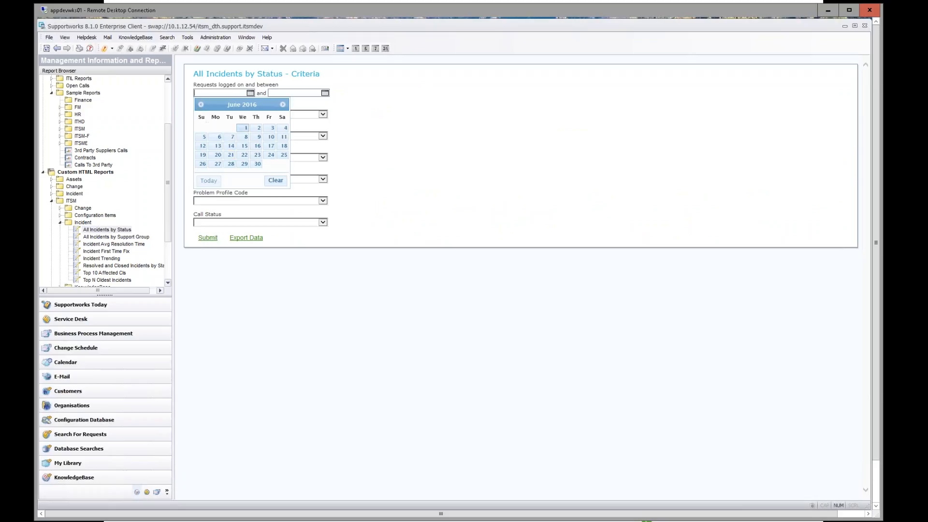
pyautogui.click(246, 128)
pyautogui.click(325, 93)
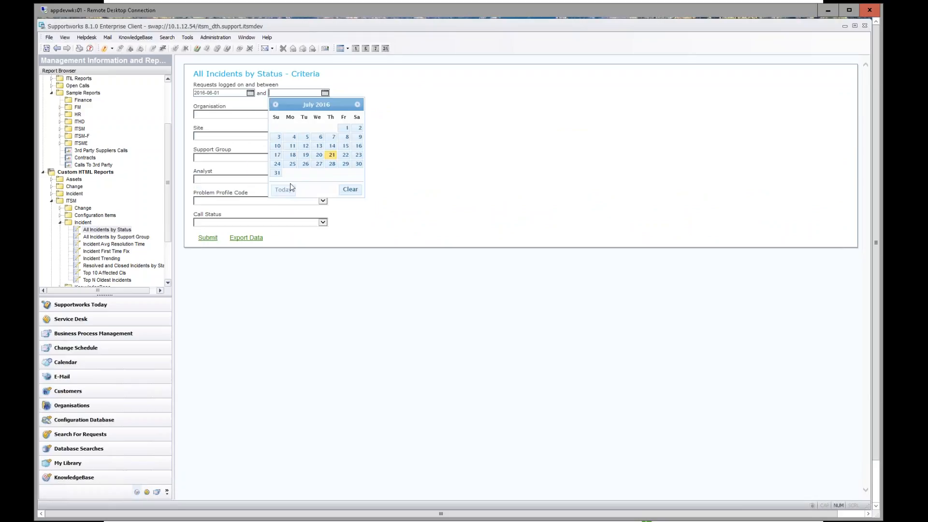
pyautogui.click(321, 165)
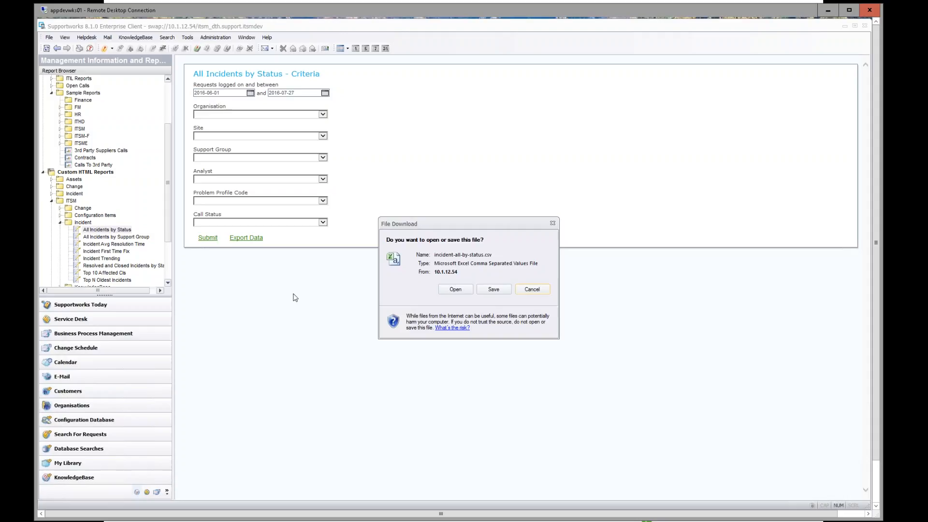
# Step: Save the exported report data as incident-all-by-status.csv on D_Drive (D:), replacing the existing file
pyautogui.click(494, 289)
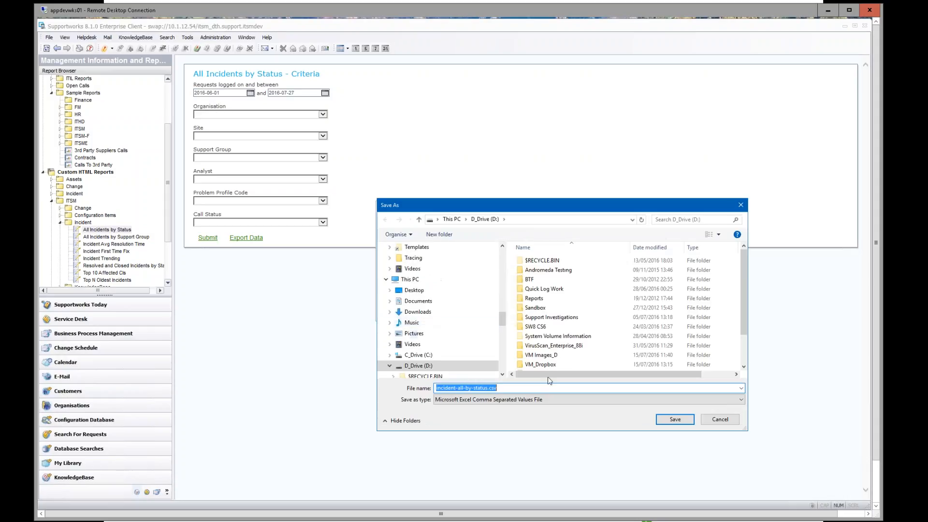
pyautogui.click(665, 422)
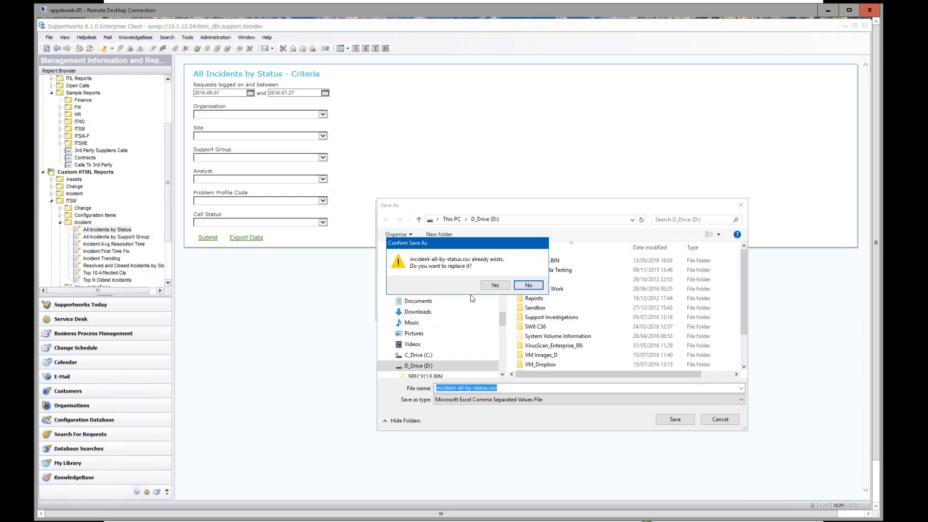
pyautogui.click(496, 286)
# Step: Open incident-all-by-status.csv from its download folder in a maximised Excel window, and widen the incident profile and log date columns
pyautogui.click(505, 312)
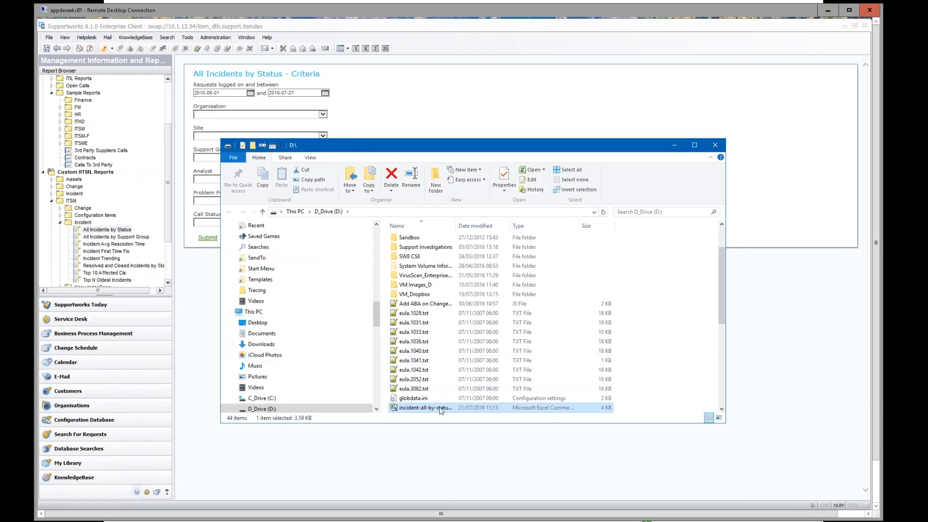
pyautogui.doubleClick(441, 409)
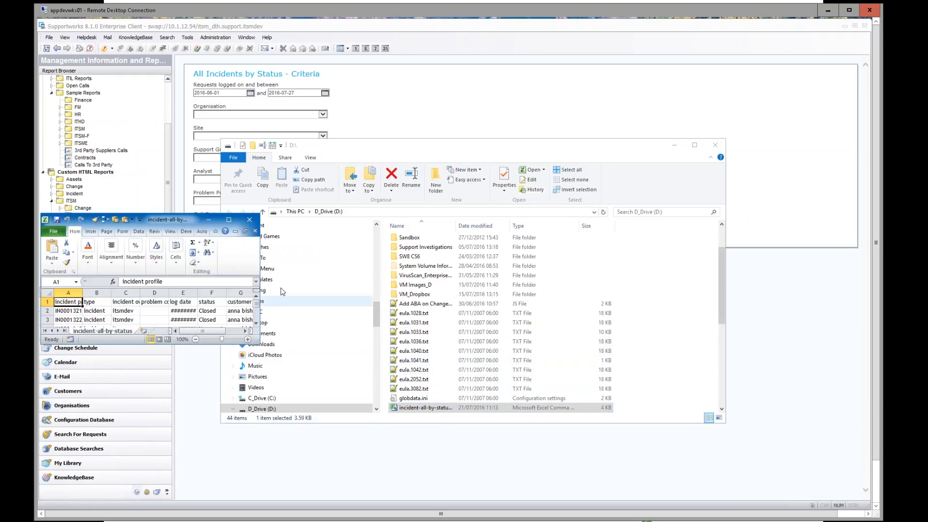
pyautogui.click(229, 220)
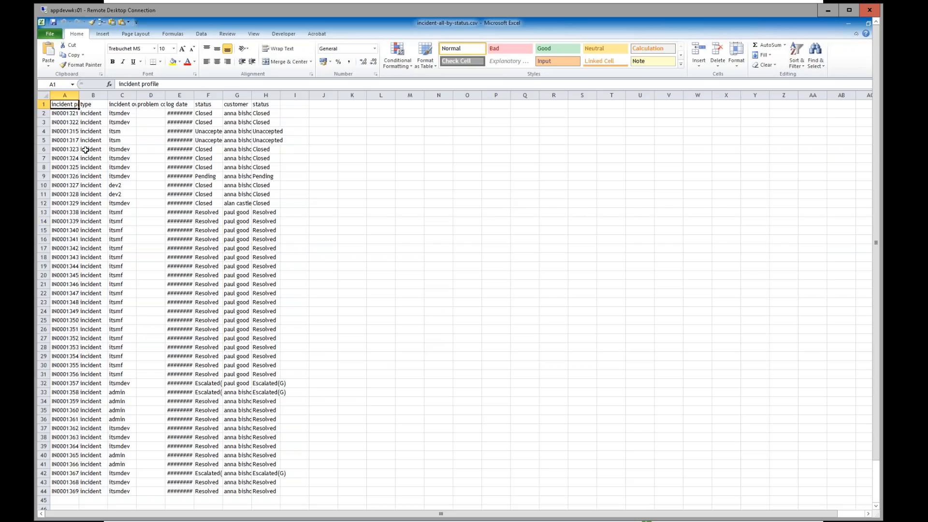
pyautogui.moveTo(79, 95); pyautogui.dragTo(101, 109)
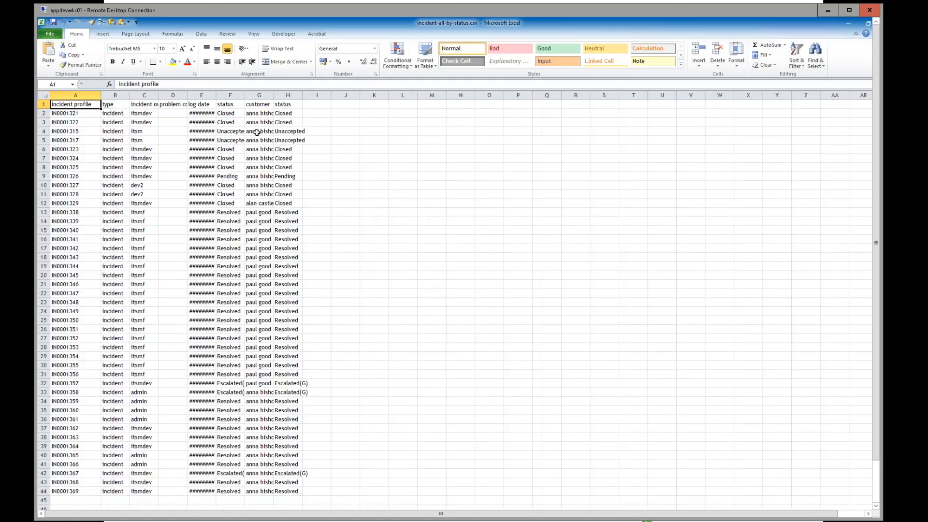
pyautogui.moveTo(217, 95); pyautogui.dragTo(239, 96)
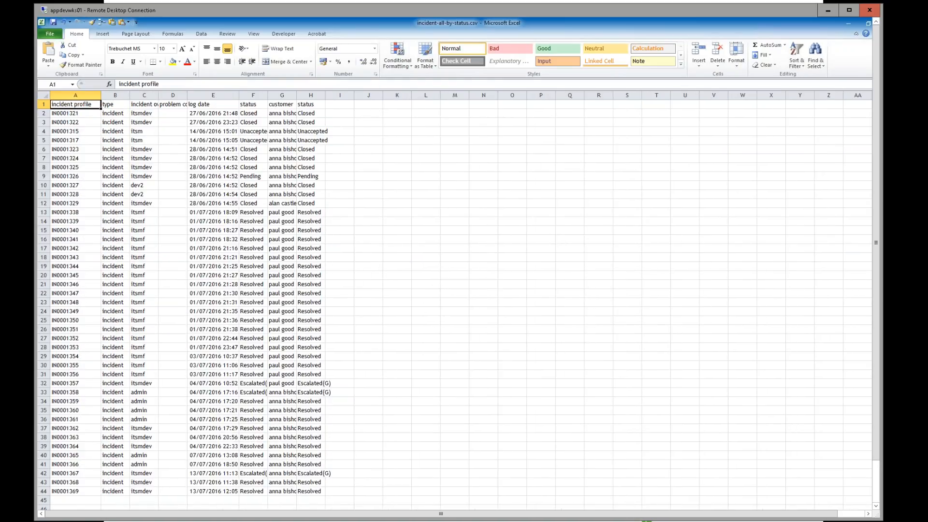
# Step: Close incident-all-by-status.csv without saving the changes, and close the D_Drive (D:) folder window
pyautogui.rightClick(409, 21)
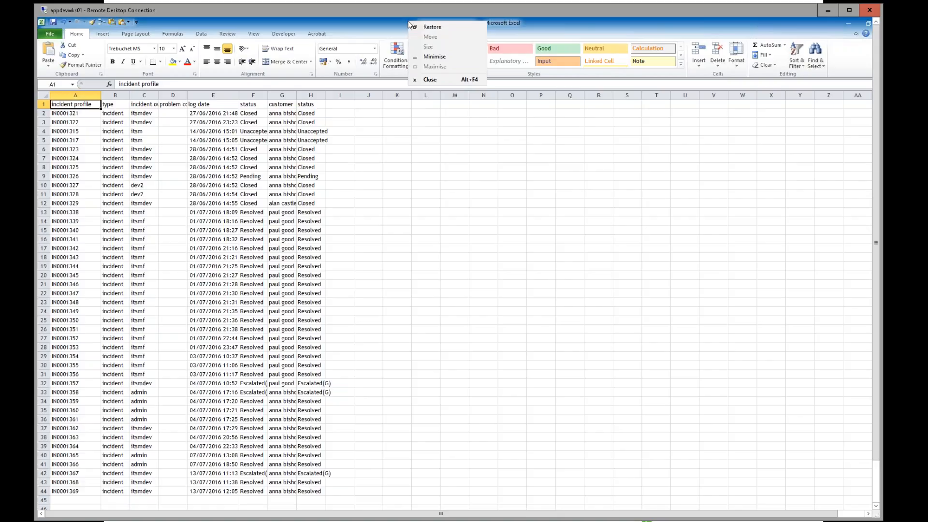
pyautogui.click(435, 81)
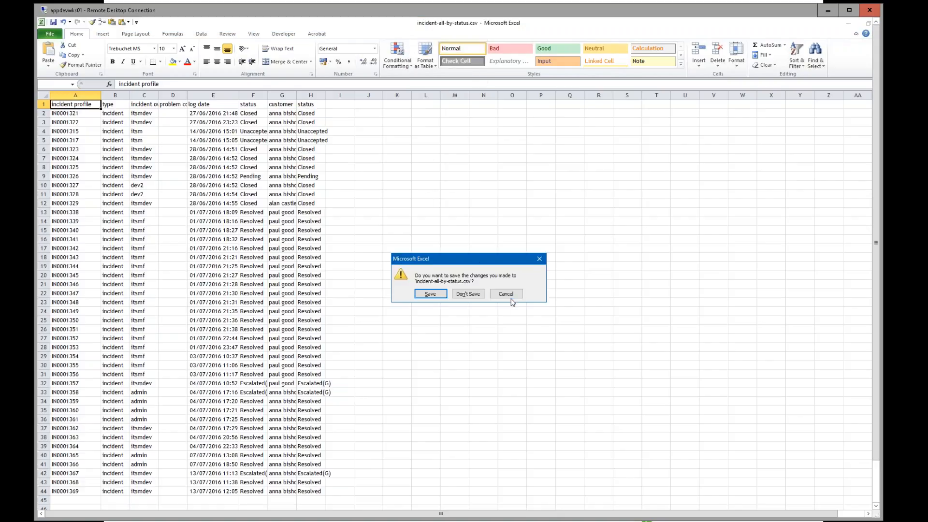
pyautogui.click(467, 294)
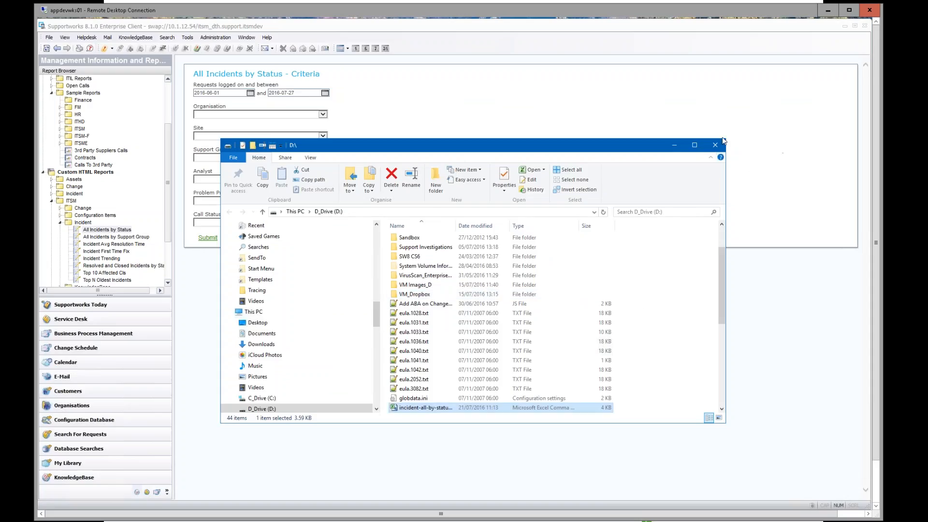
pyautogui.click(717, 146)
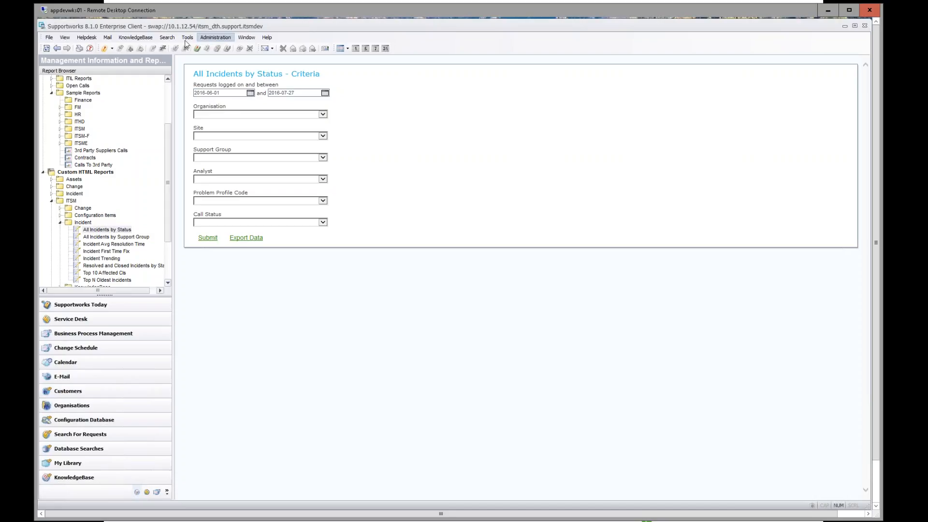
# Step: Open an enlarged Log New Incident form and load the first customer by customer ID to check the SLA and priority
pyautogui.click(111, 48)
pyautogui.click(116, 59)
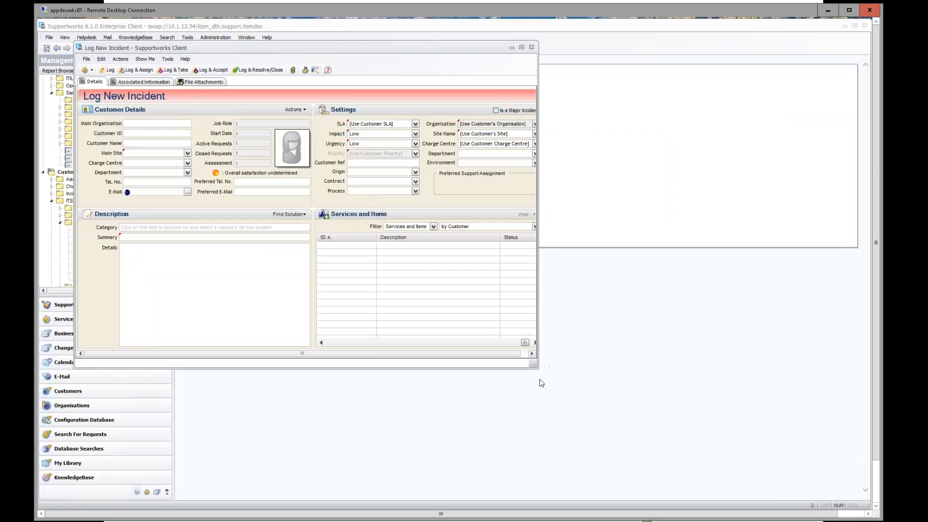
pyautogui.moveTo(536, 367); pyautogui.dragTo(670, 403)
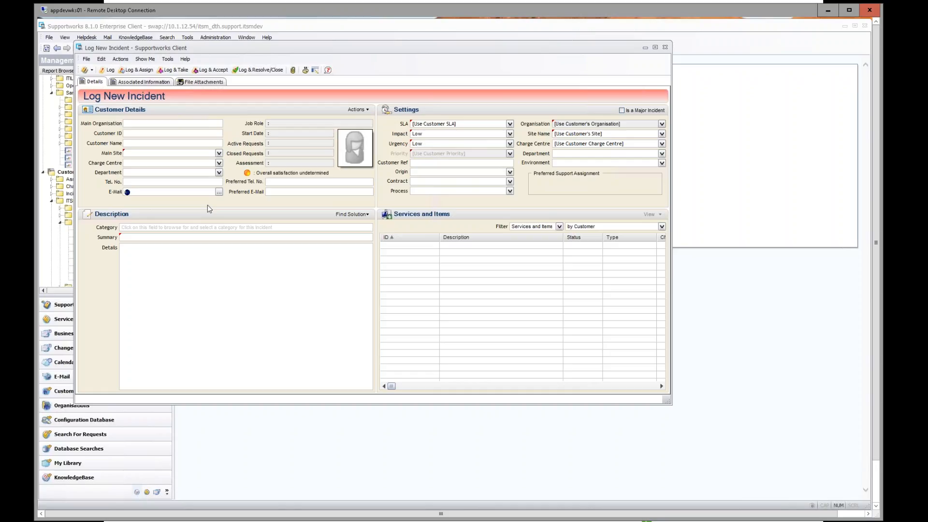
pyautogui.click(136, 135)
pyautogui.write('annab')
pyautogui.press('Tab')
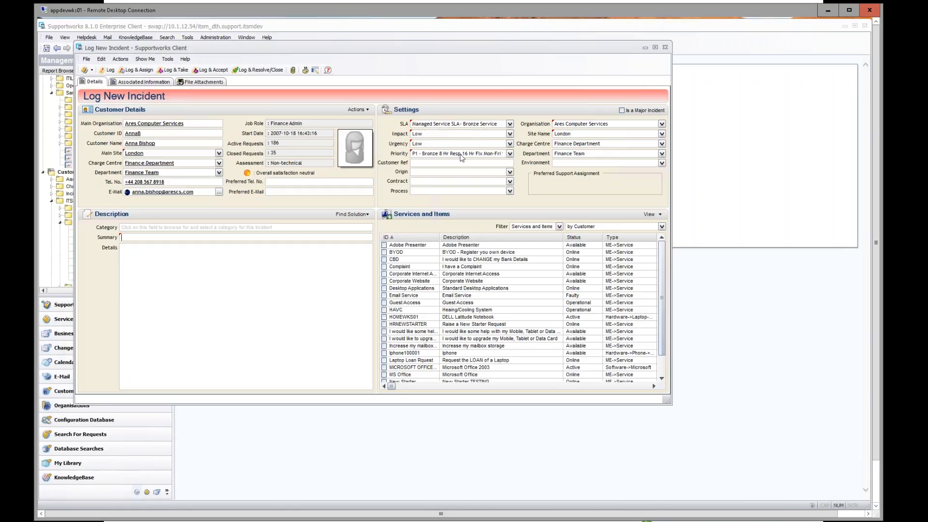
# Step: Replace the customer ID with another customer's to compare the SLA and priority, and close the incident form without logging it
pyautogui.doubleClick(152, 134)
pyautogui.write('stever')
pyautogui.press('Tab')
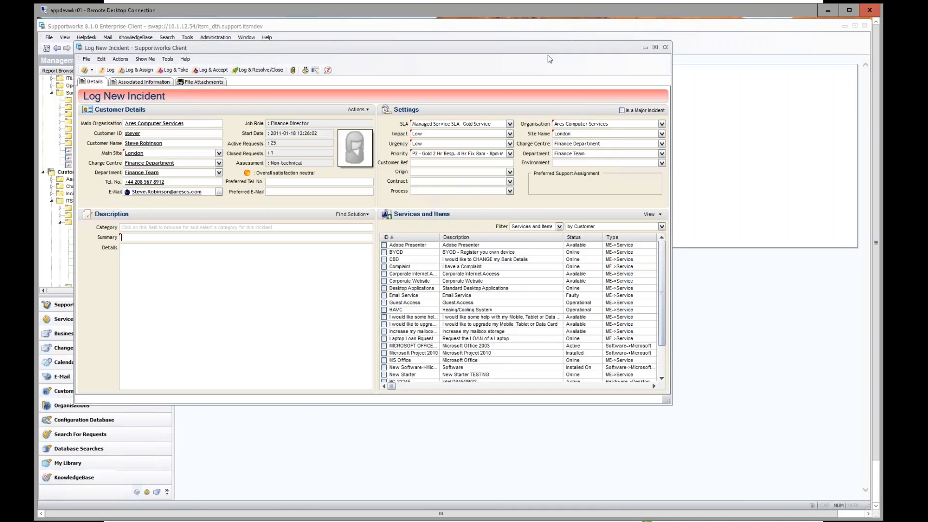
pyautogui.click(665, 47)
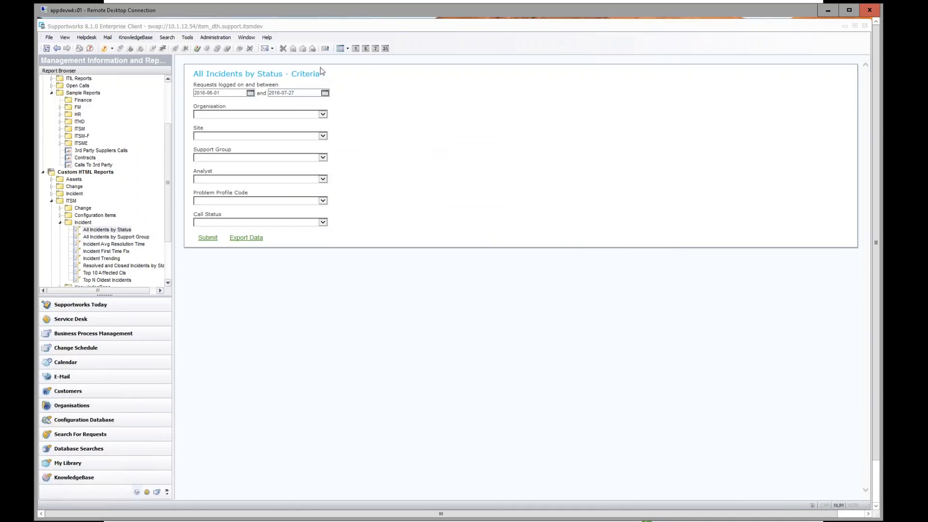
# Step: View the SLA request rules for the Incident call class in Service Level Management and select the Customer rule
pyautogui.click(209, 41)
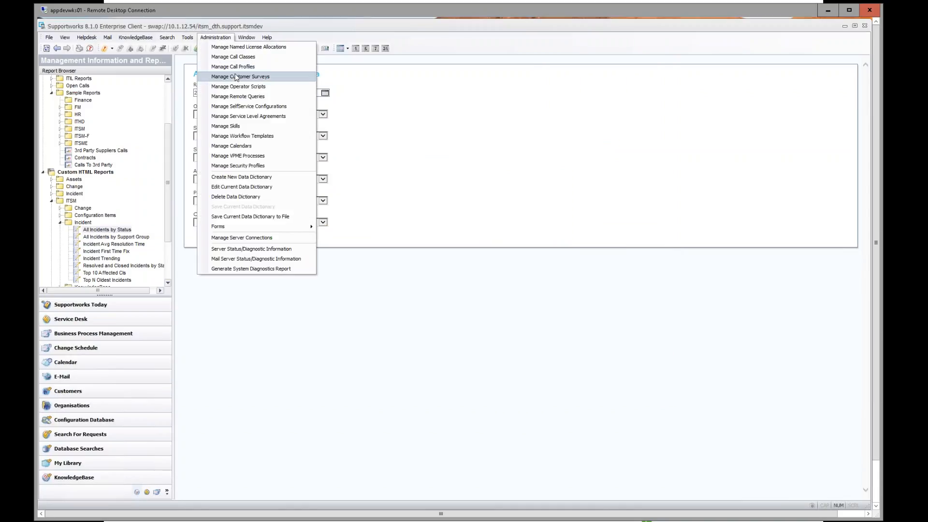
pyautogui.click(256, 121)
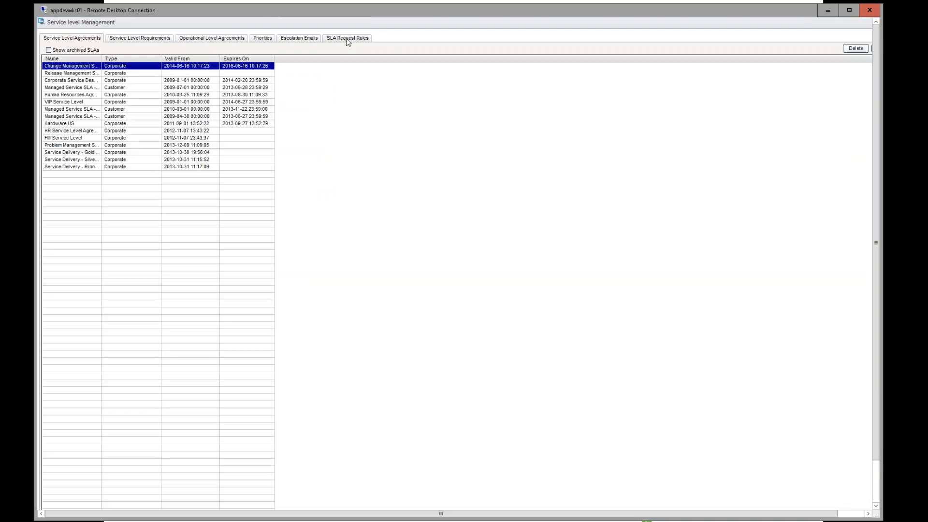
pyautogui.click(347, 38)
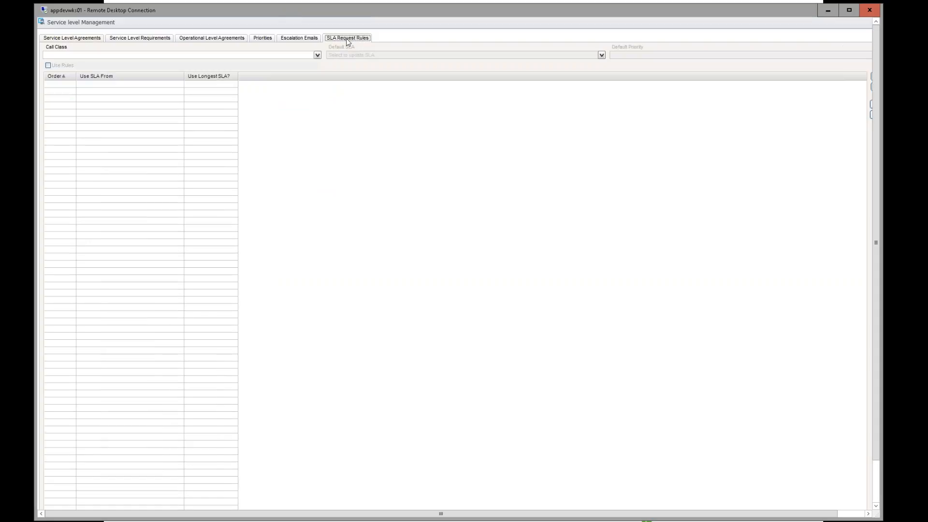
pyautogui.click(235, 56)
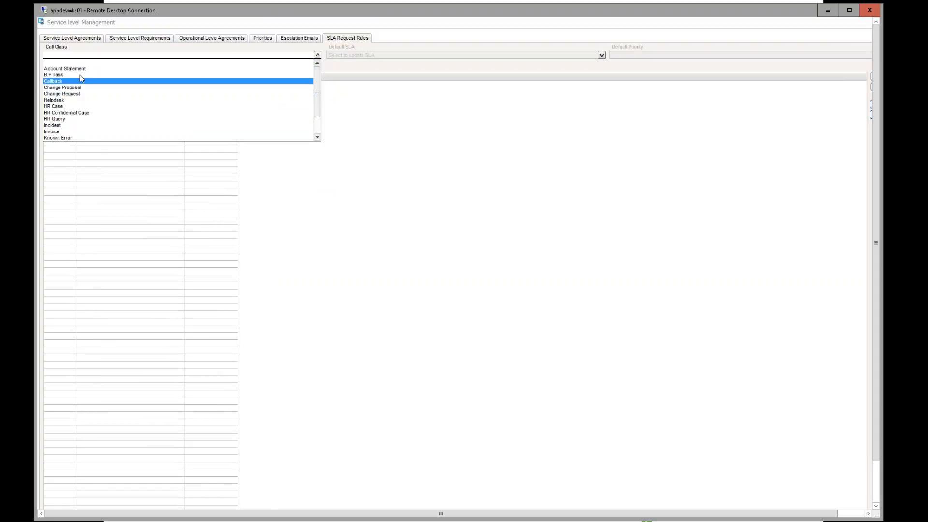
pyautogui.click(77, 127)
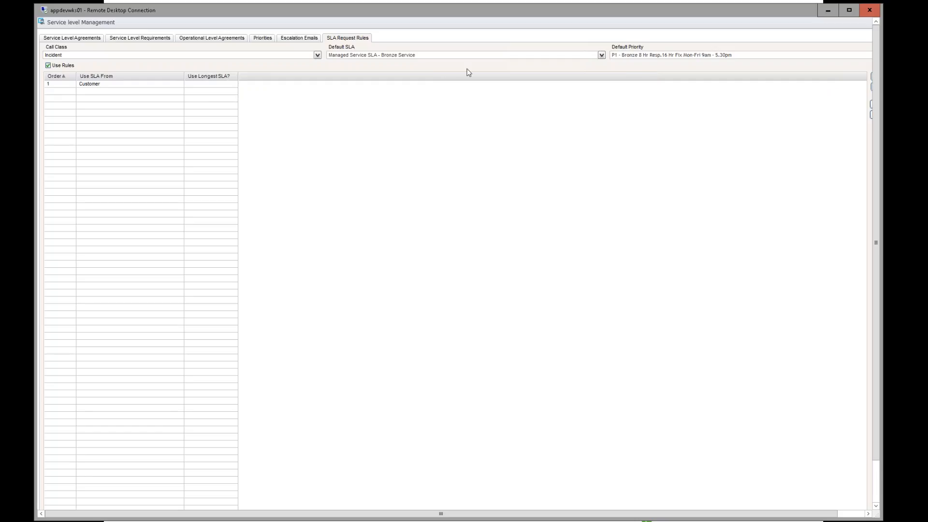
pyautogui.click(123, 84)
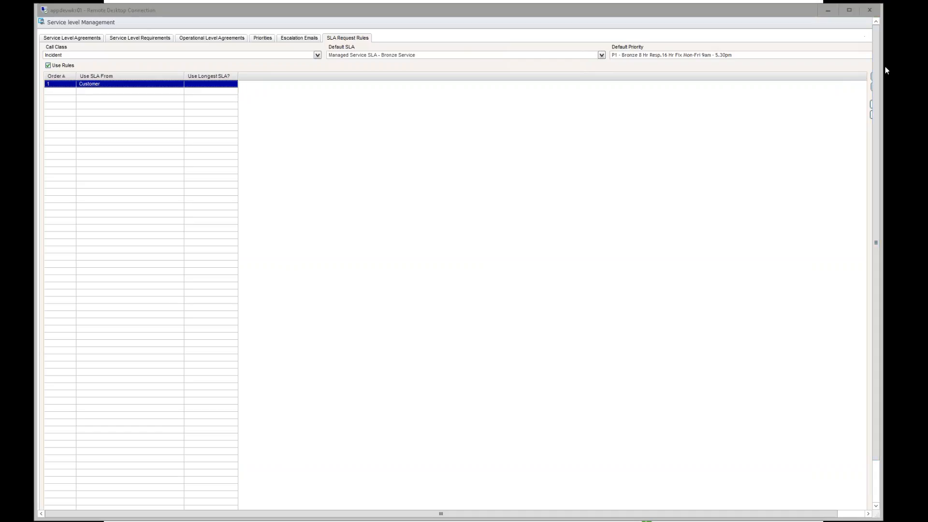
# Step: Restore the Service level Management window from full size, reposition it, and enlarge it until all its tabs and rule controls show
pyautogui.click(129, 27)
pyautogui.doubleClick(128, 24)
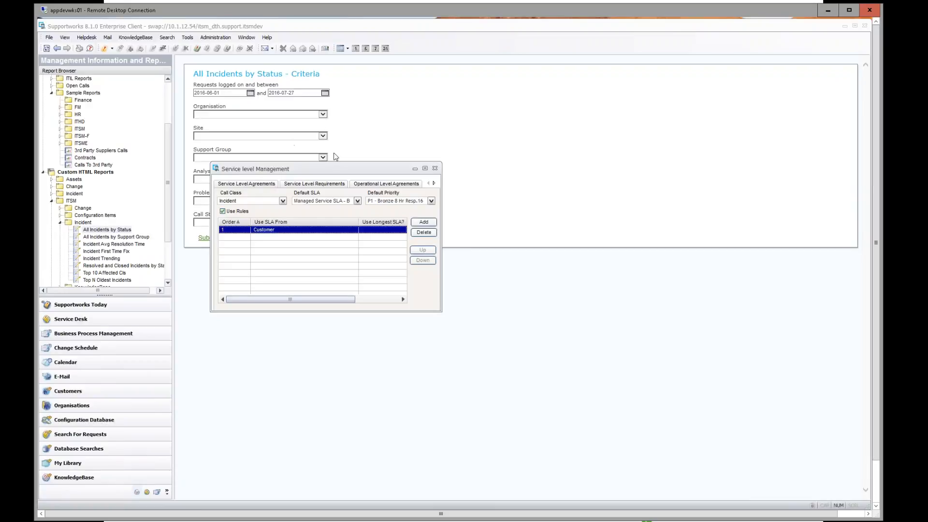
pyautogui.moveTo(345, 173); pyautogui.dragTo(242, 62)
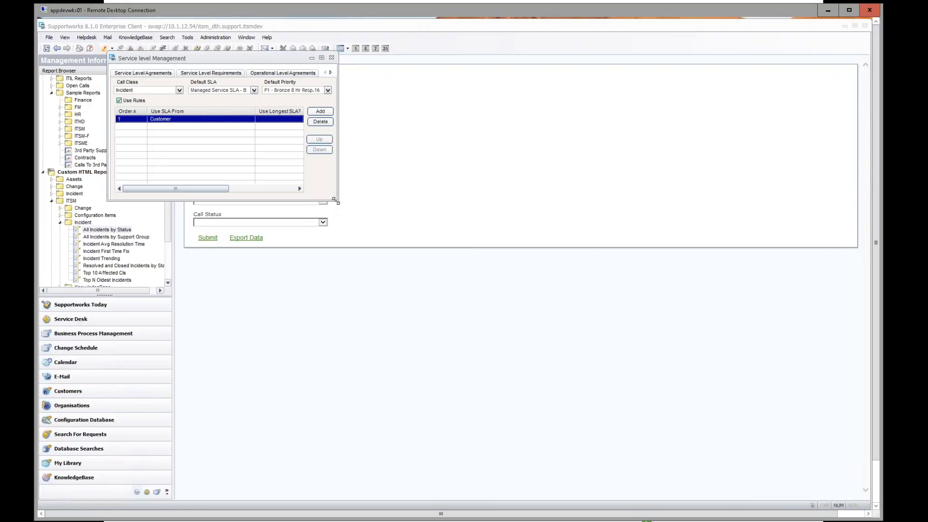
pyautogui.moveTo(338, 200); pyautogui.dragTo(719, 347)
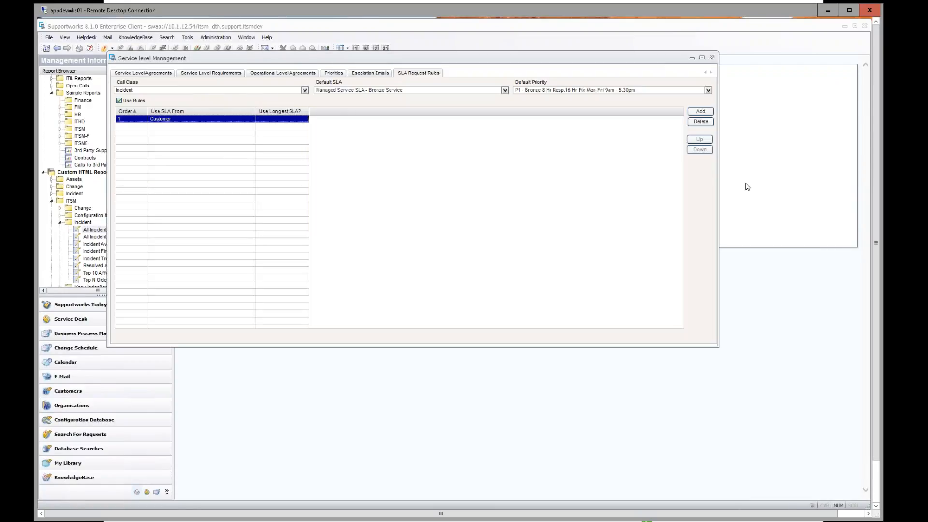
# Step: Open a new SLA rule for the Incident call class, review the available rule sources, and discard the form
pyautogui.click(701, 112)
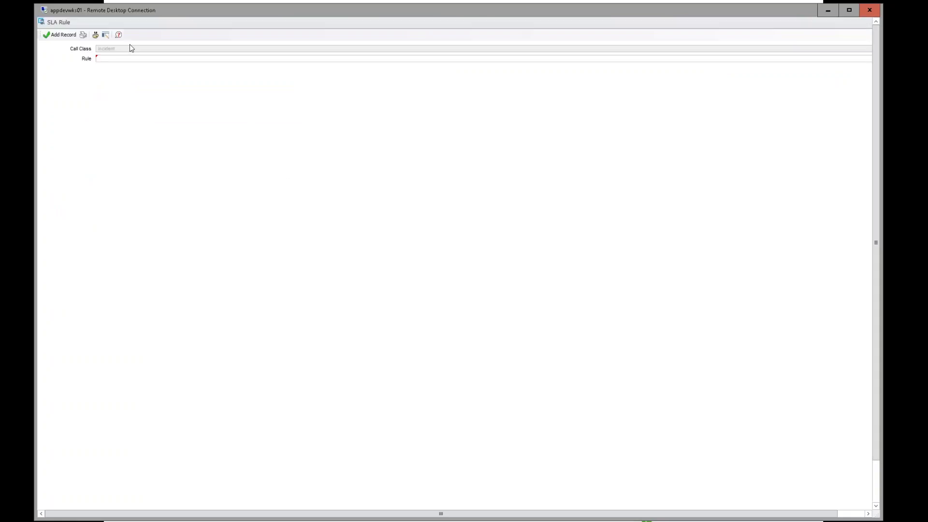
pyautogui.click(123, 58)
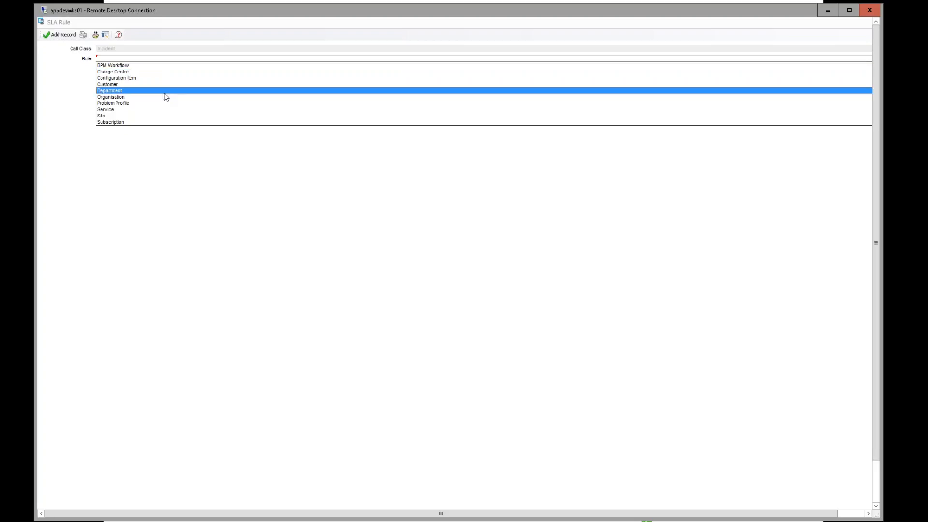
pyautogui.click(182, 188)
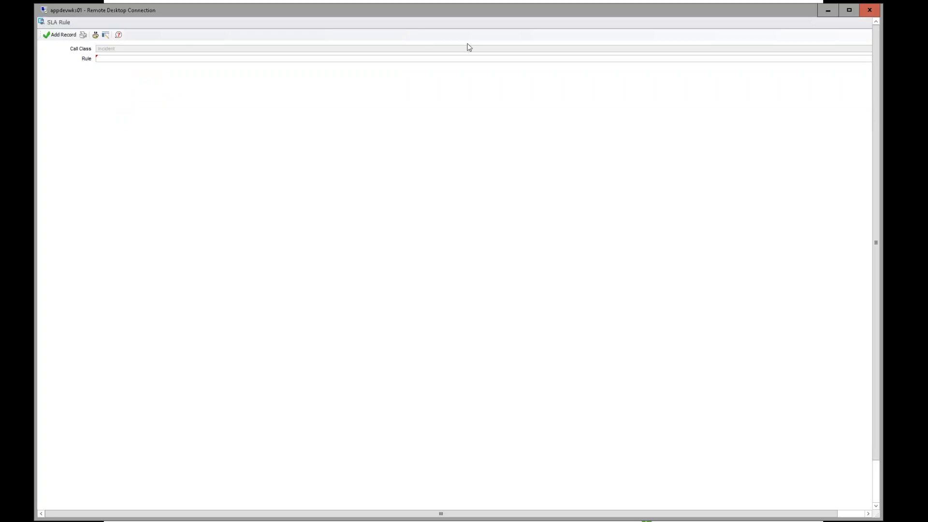
pyautogui.rightClick(465, 24)
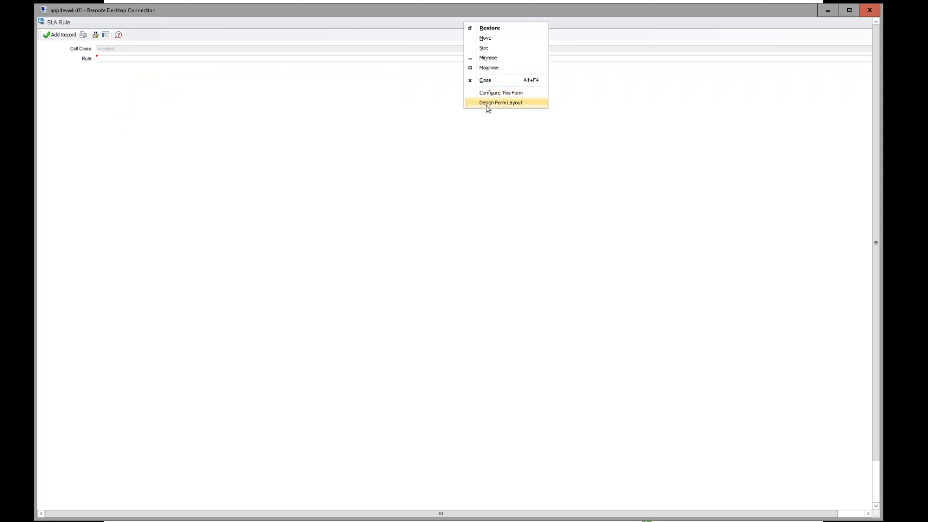
pyautogui.click(485, 81)
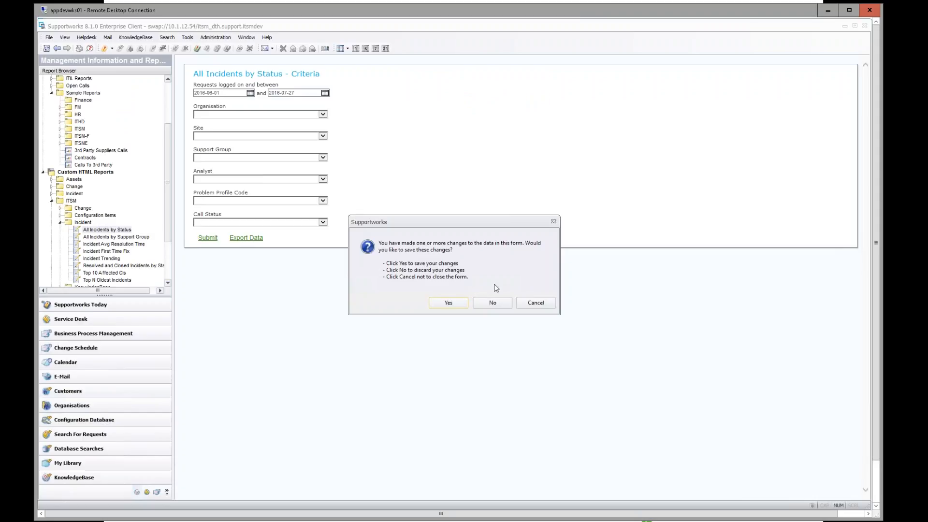
pyautogui.click(493, 303)
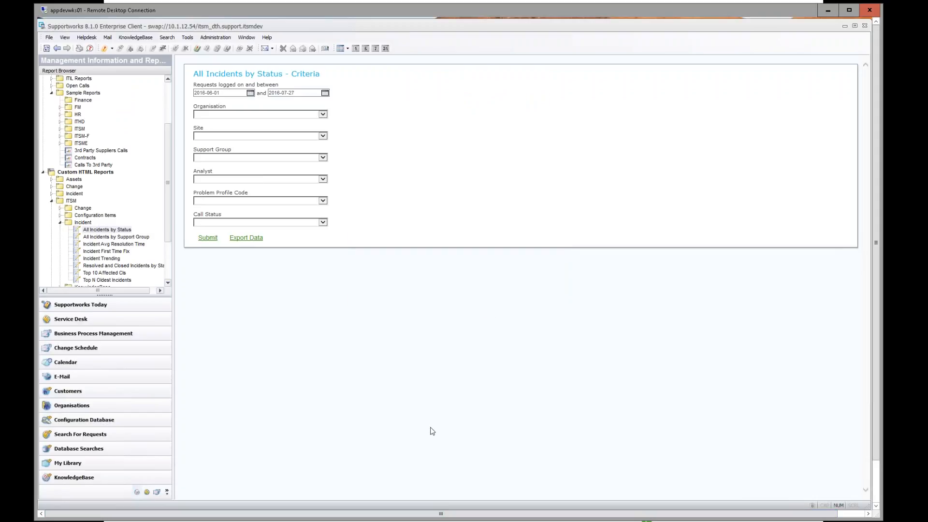
# Step: Bring the Service level Management window back to the front, review the Incident SLA request rules, and close it
pyautogui.hotkey('alt', 'Tab')
pyautogui.press('Escape')
pyautogui.click(879, 493)
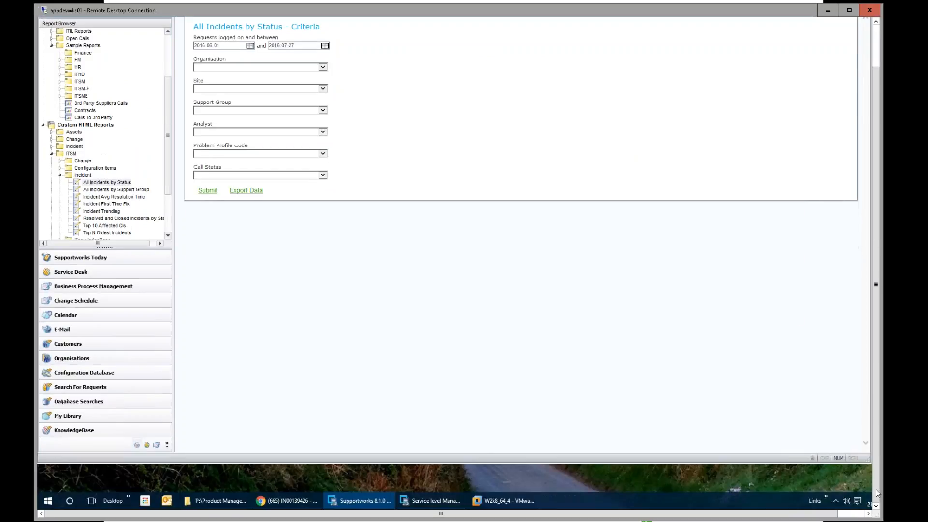
pyautogui.click(425, 501)
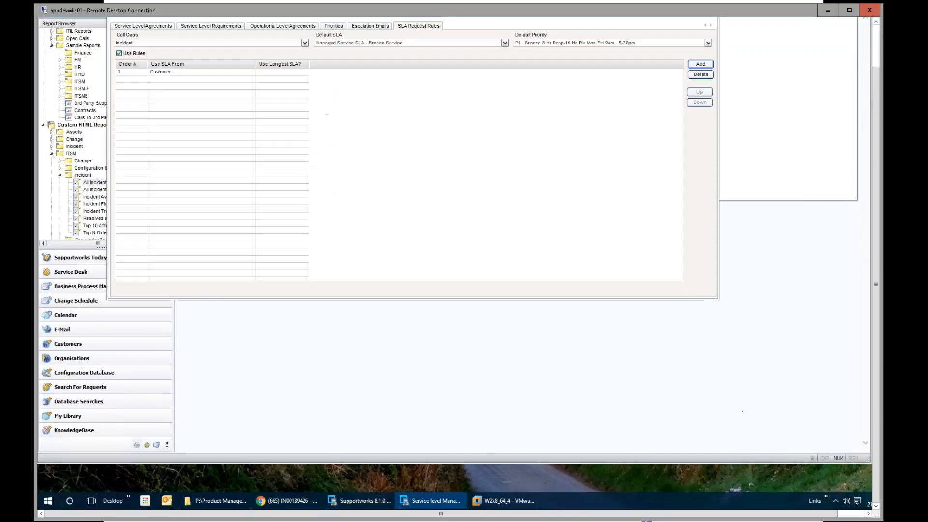
pyautogui.moveTo(877, 370); pyautogui.dragTo(877, 323)
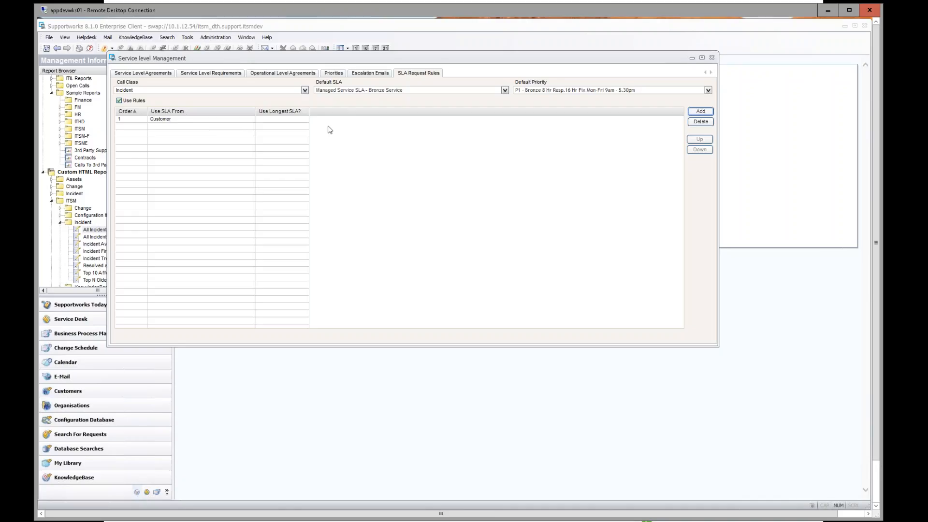
pyautogui.click(712, 59)
# Step: Search the customer records for the first customer's ID and open that customer's properties
pyautogui.click(48, 39)
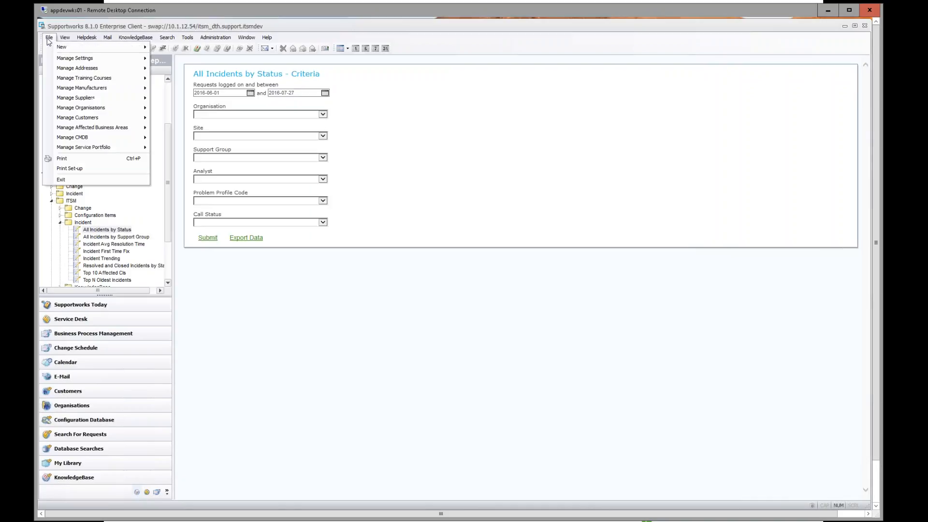
pyautogui.moveTo(99, 112)
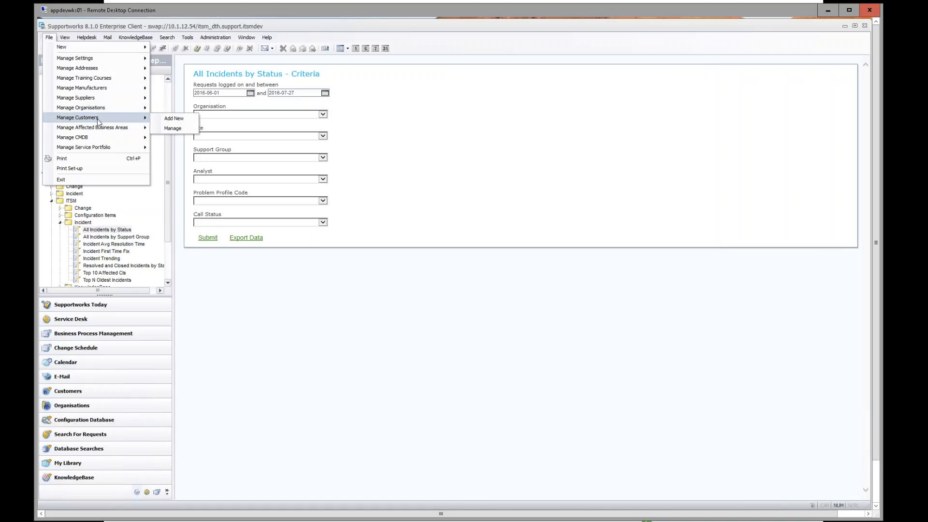
pyautogui.click(188, 129)
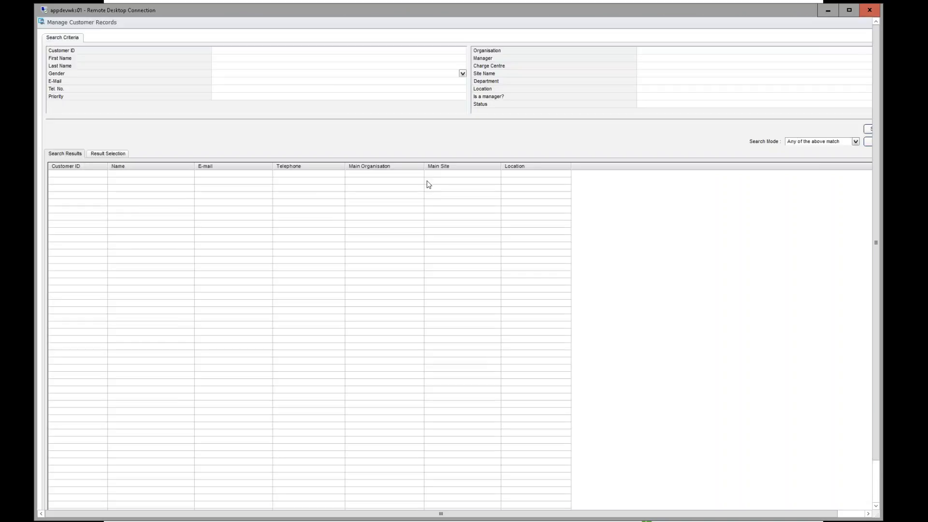
pyautogui.write('annab')
pyautogui.click(869, 129)
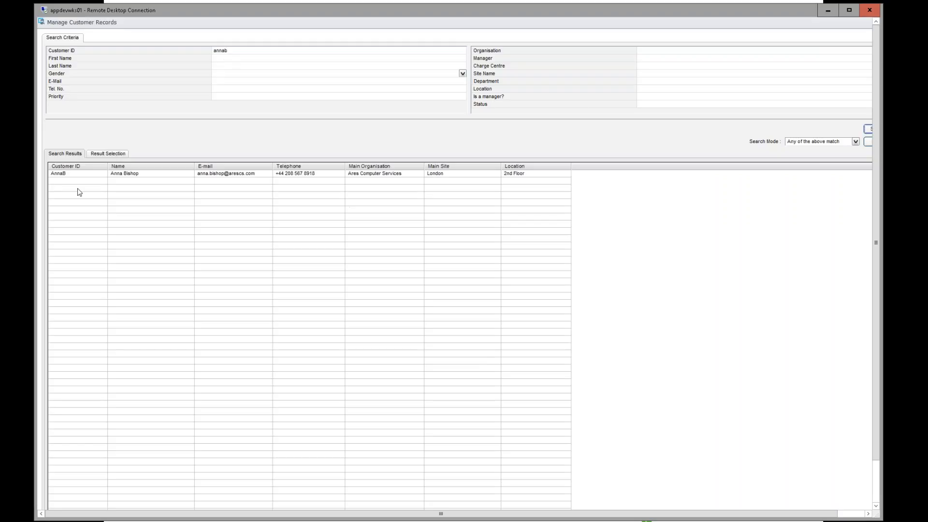
pyautogui.doubleClick(76, 175)
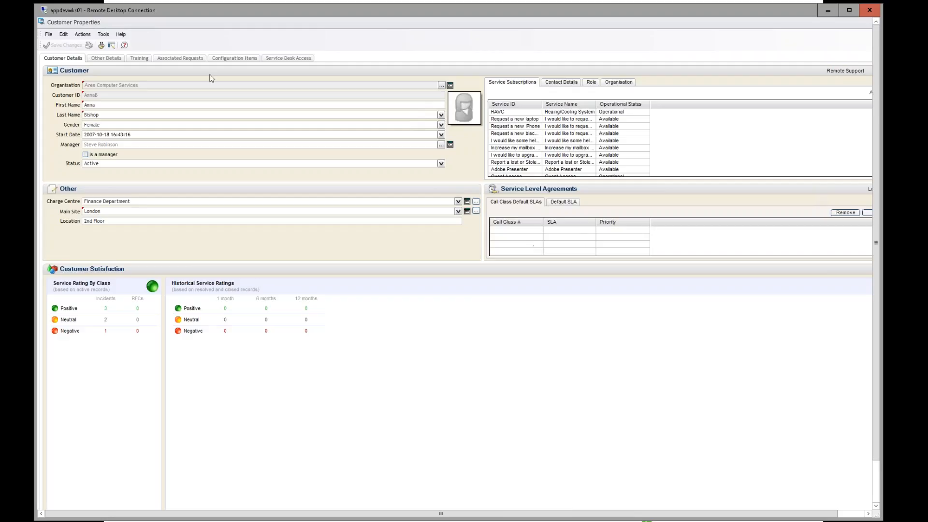
# Step: Enlarge the Customer Properties window, start a call class default SLA for Incident, review the available SLA names, and discard the form
pyautogui.doubleClick(201, 21)
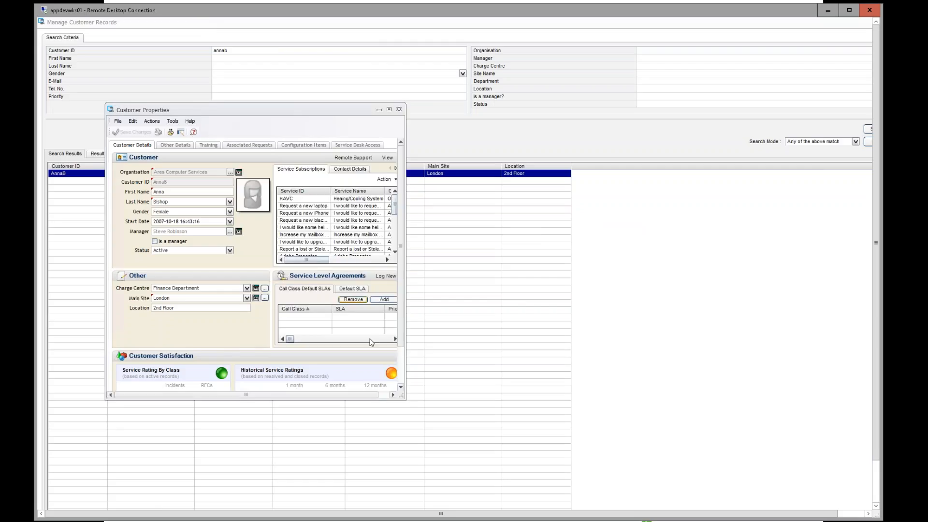
pyautogui.moveTo(404, 398); pyautogui.dragTo(808, 436)
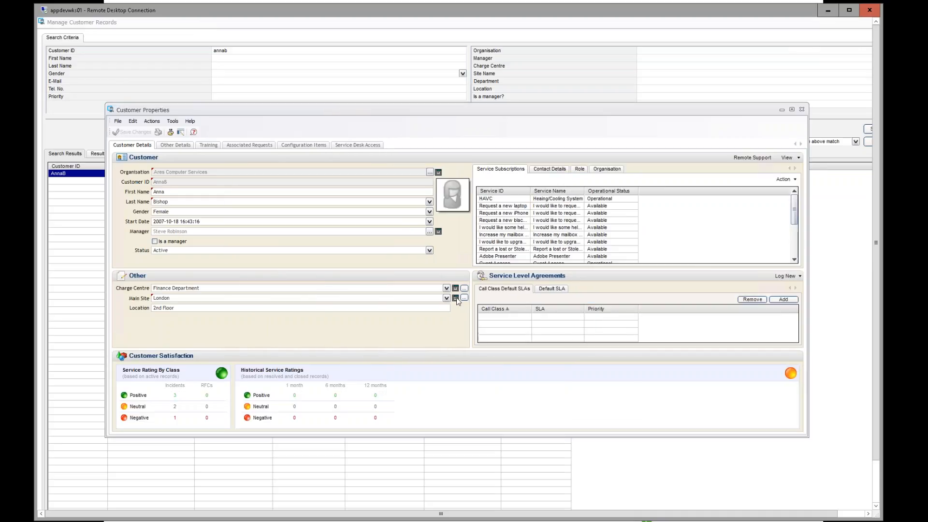
pyautogui.click(778, 300)
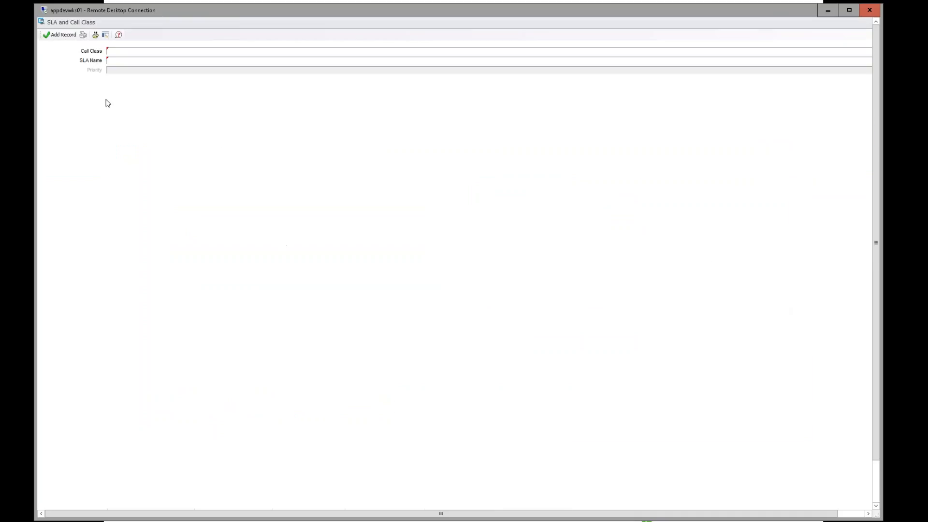
pyautogui.click(121, 51)
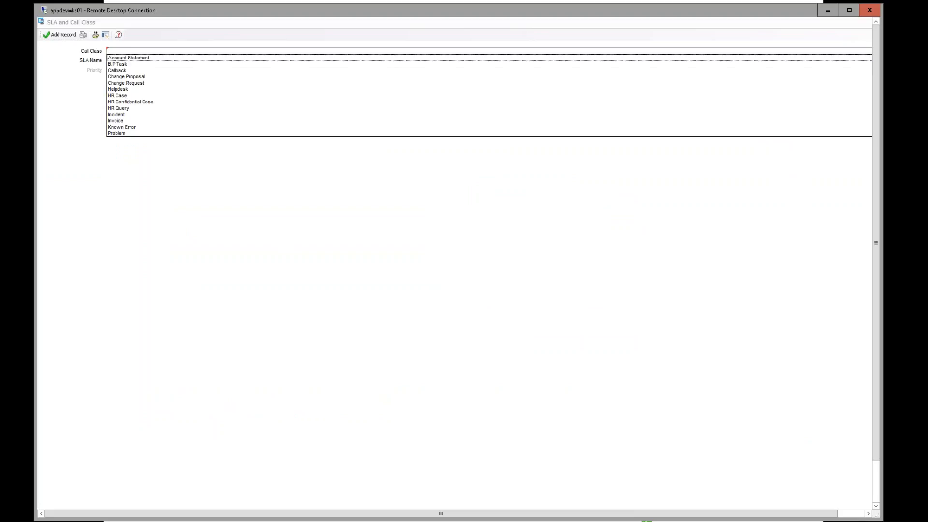
pyautogui.click(123, 119)
pyautogui.click(121, 62)
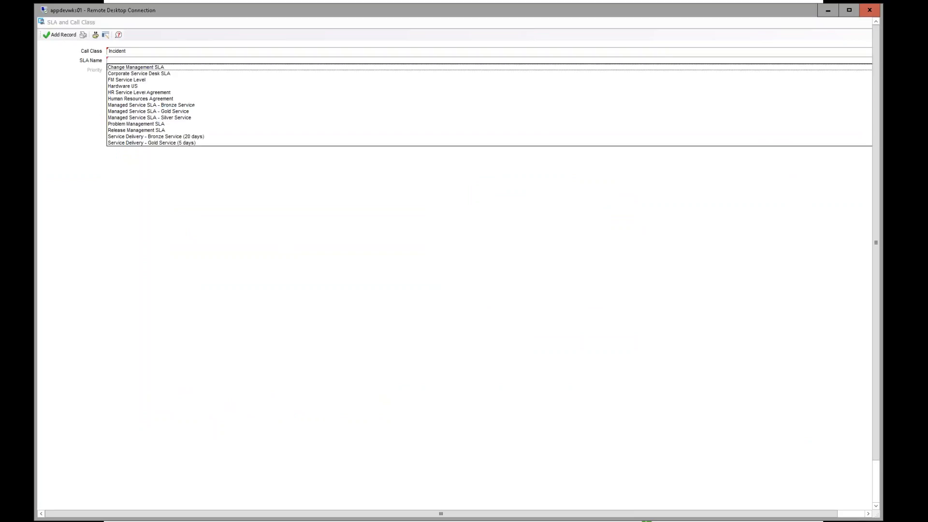
pyautogui.click(144, 208)
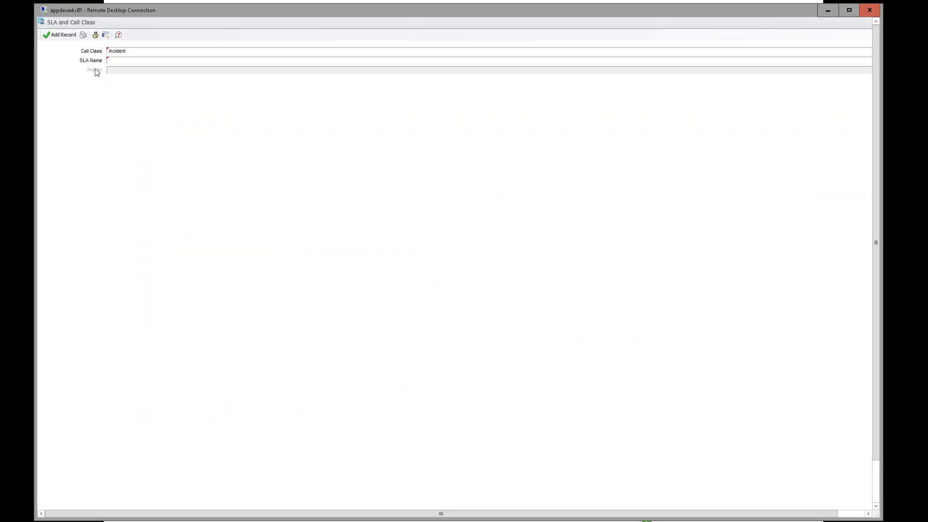
pyautogui.doubleClick(42, 25)
pyautogui.click(486, 303)
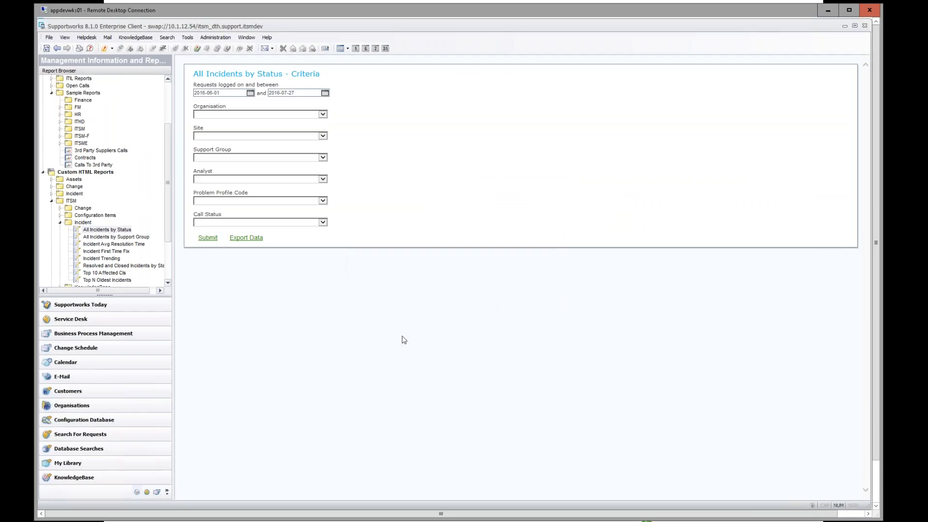
# Step: Search the organisations for the ID "are" and open the Ares Computer Services record
pyautogui.click(878, 492)
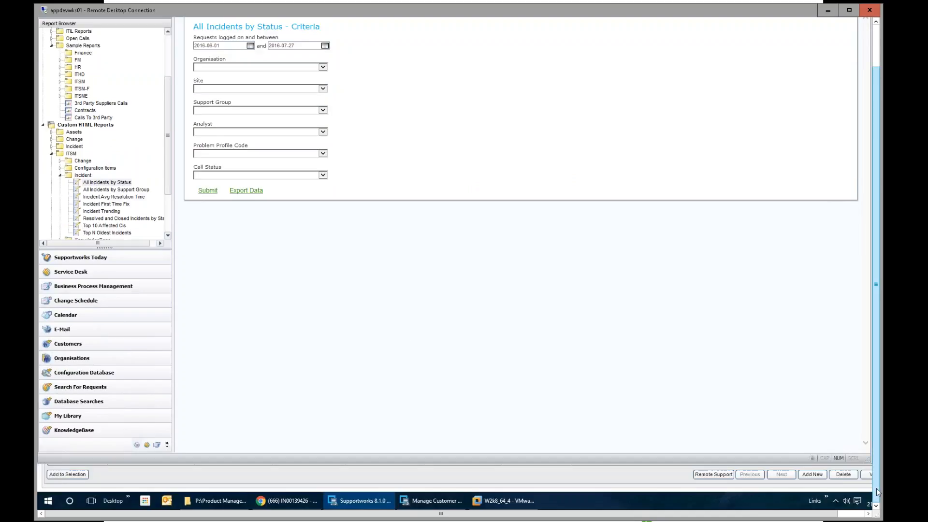
pyautogui.click(72, 358)
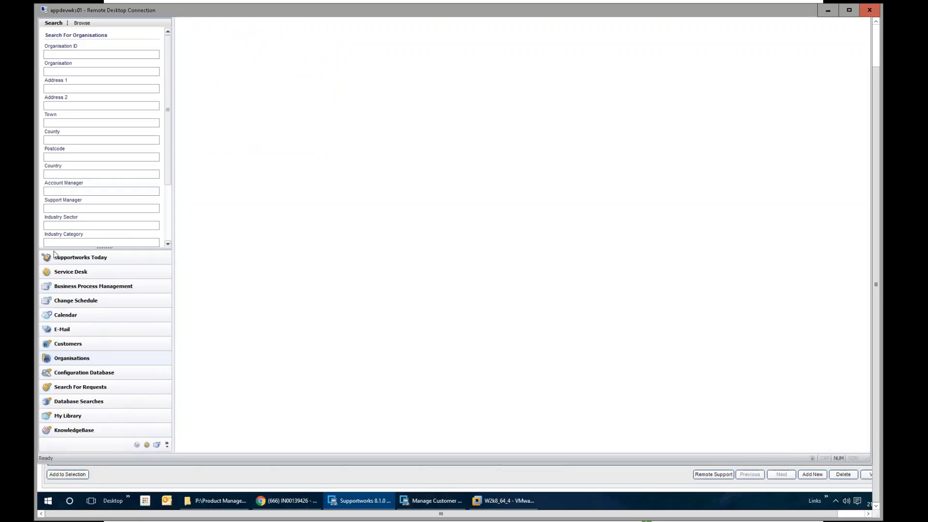
pyautogui.click(61, 56)
pyautogui.write('are')
pyautogui.press('Return')
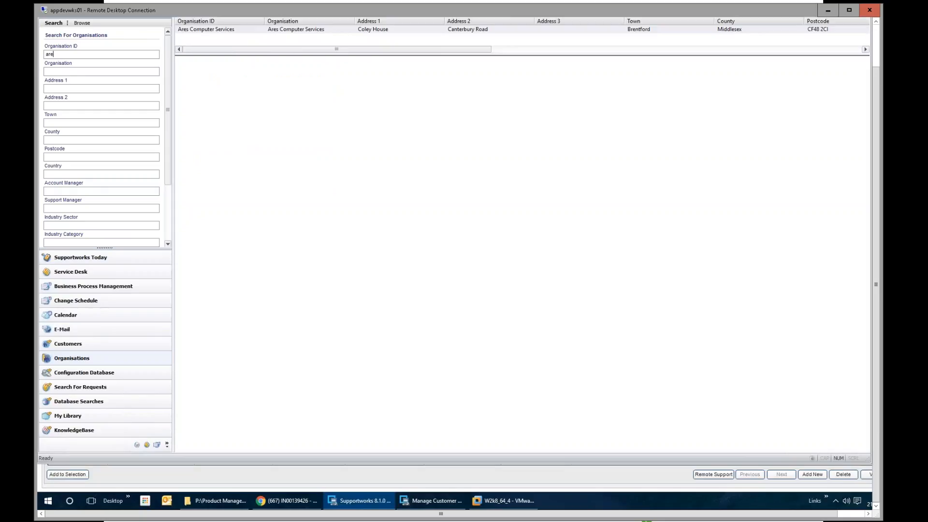
pyautogui.click(206, 30)
pyautogui.doubleClick(206, 30)
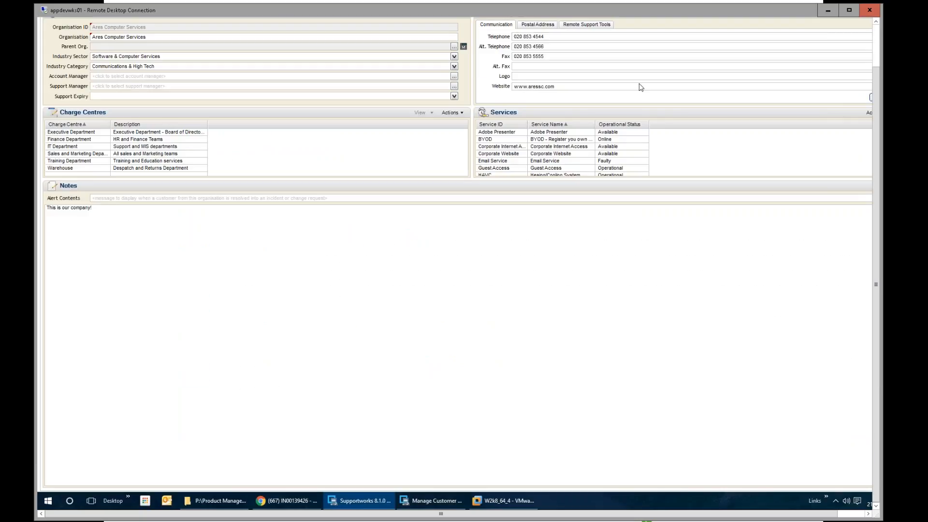
# Step: Open the organisation's SALES002 Account Management department and show its service level agreements
pyautogui.click(877, 45)
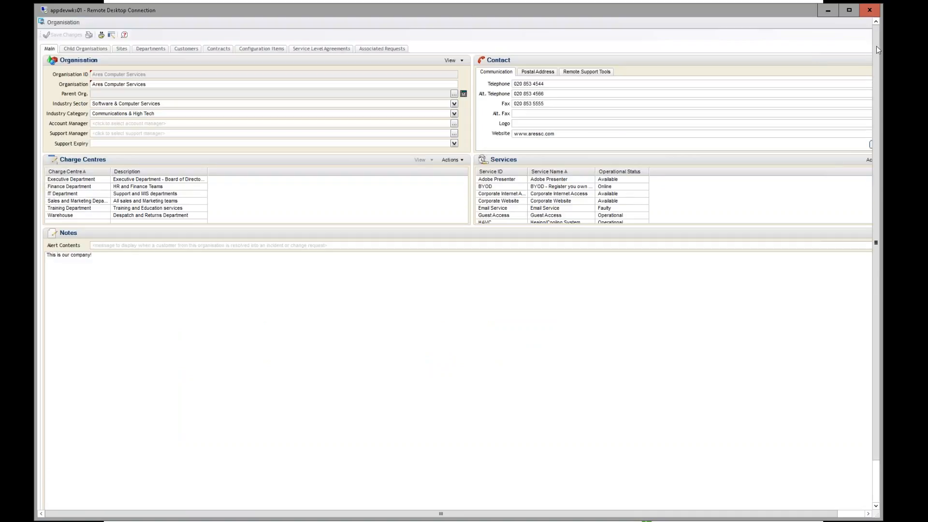
pyautogui.click(150, 49)
pyautogui.click(68, 100)
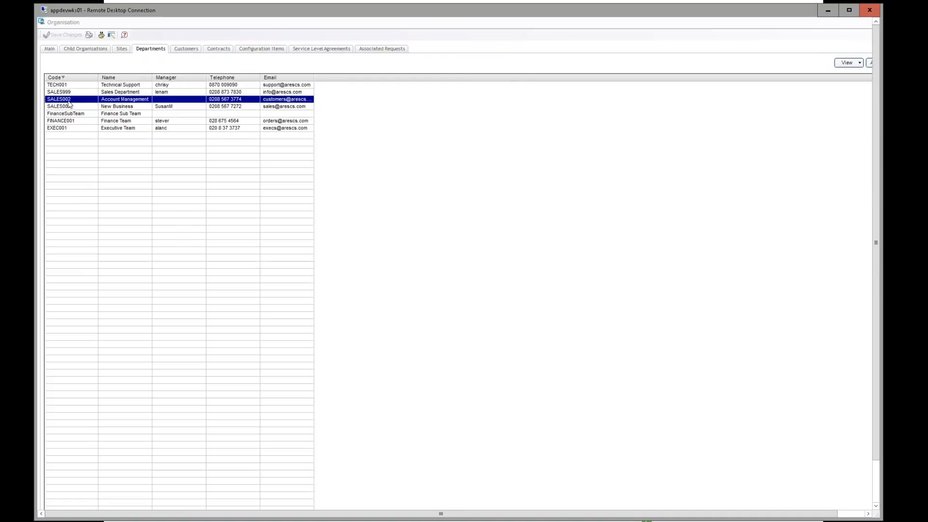
pyautogui.doubleClick(68, 103)
pyautogui.click(194, 52)
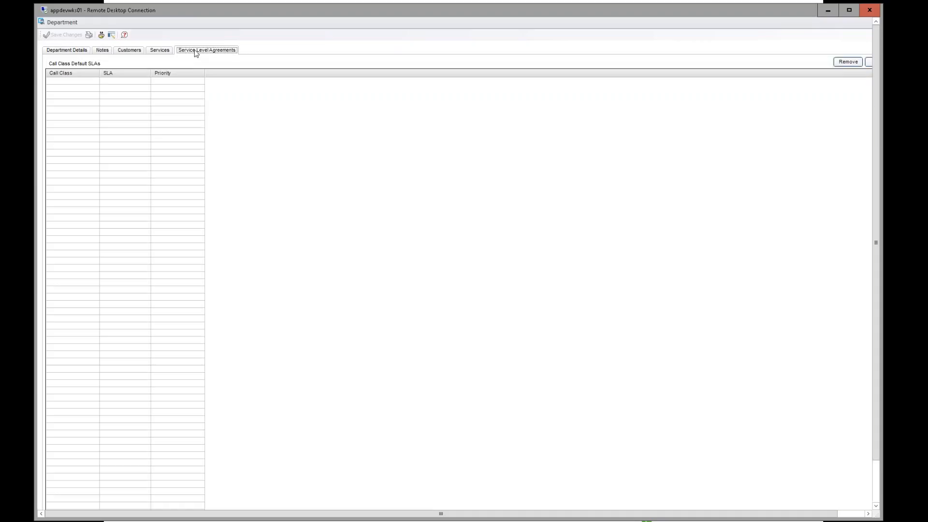
pyautogui.click(128, 122)
# Step: Start a new call class default SLA for the department and enlarge its form until all fields show
pyautogui.click(870, 64)
pyautogui.doubleClick(145, 24)
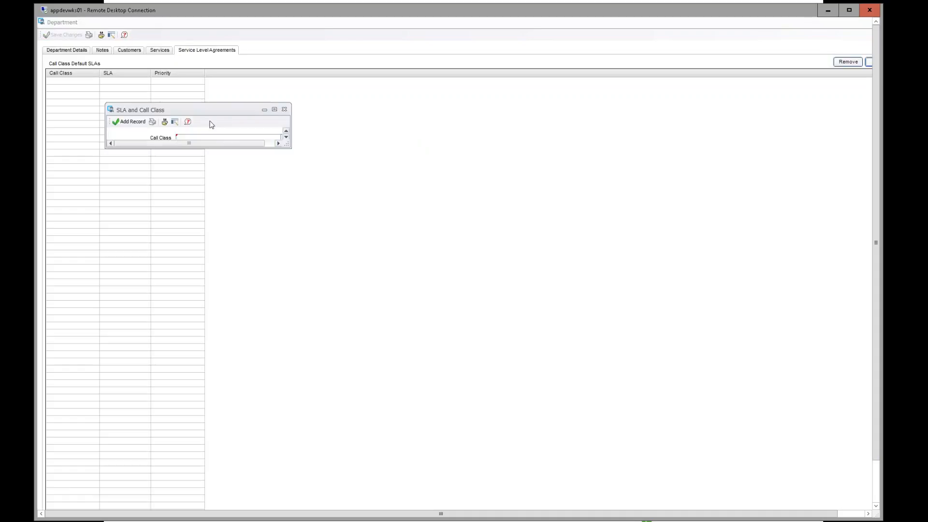
pyautogui.moveTo(286, 146); pyautogui.dragTo(526, 317)
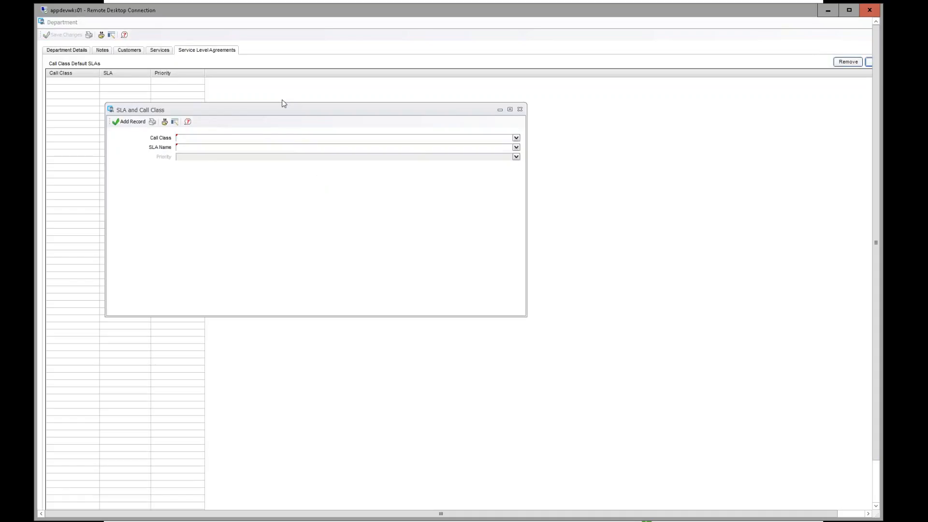
pyautogui.moveTo(283, 103); pyautogui.dragTo(344, 105)
# Step: Add the department's Incident default SLA with Managed Service SLA - Silver Service and priority P2 - Silver 8 Hr Resp. 16 Hr fix
pyautogui.click(266, 139)
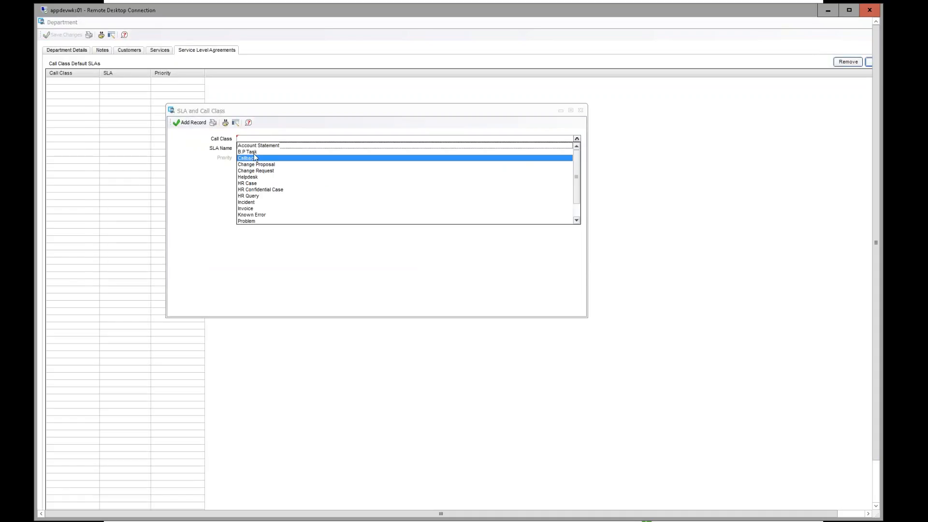
pyautogui.click(265, 196)
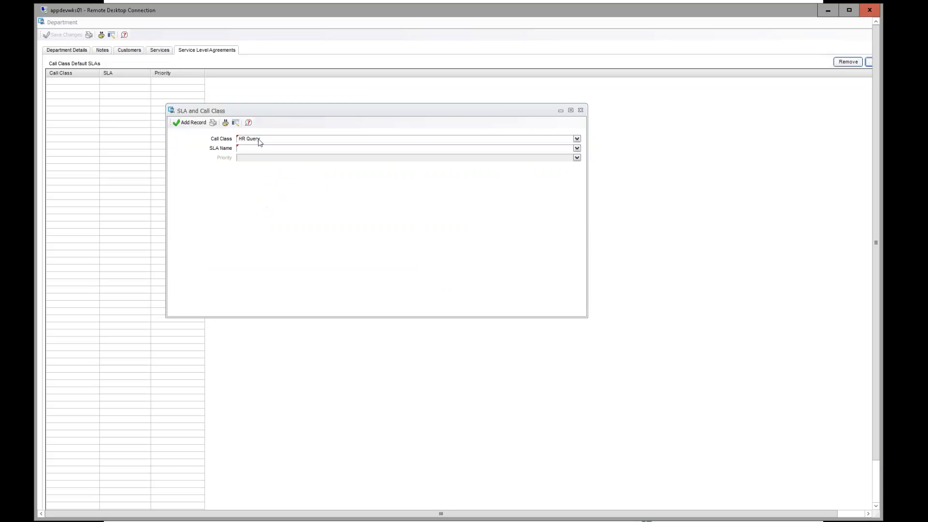
pyautogui.click(260, 141)
pyautogui.click(260, 197)
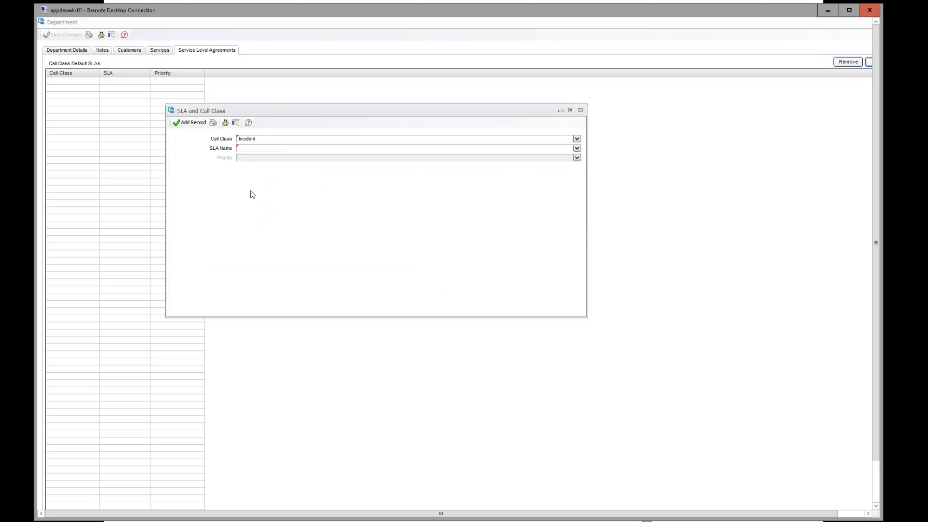
pyautogui.click(246, 150)
pyautogui.click(290, 204)
pyautogui.click(256, 160)
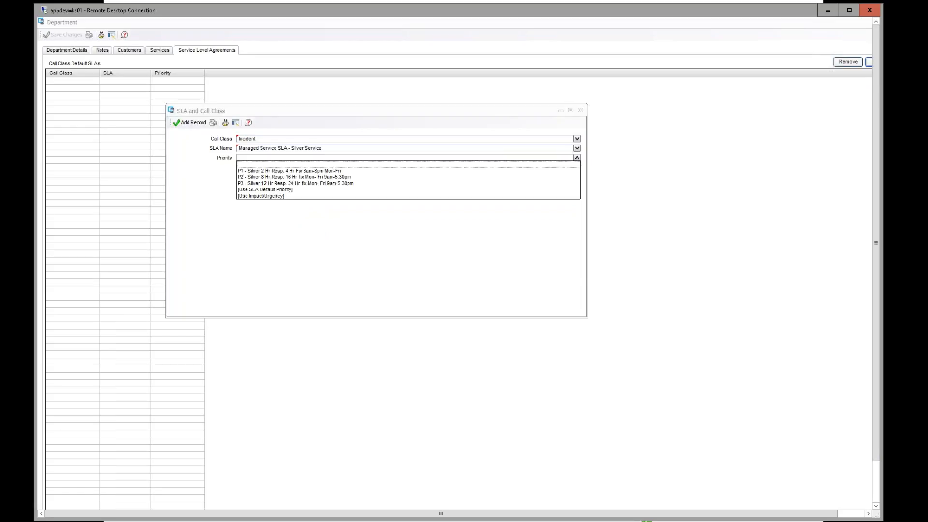
pyautogui.click(257, 178)
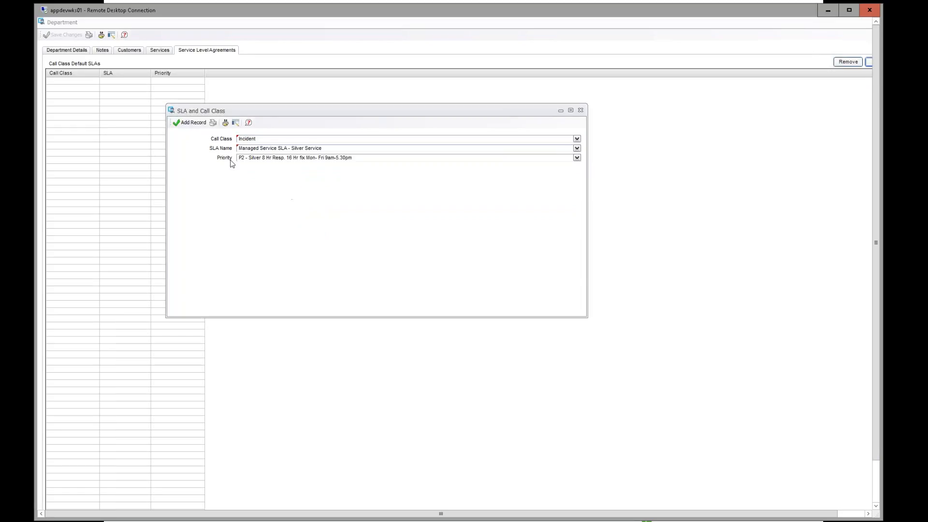
pyautogui.click(188, 124)
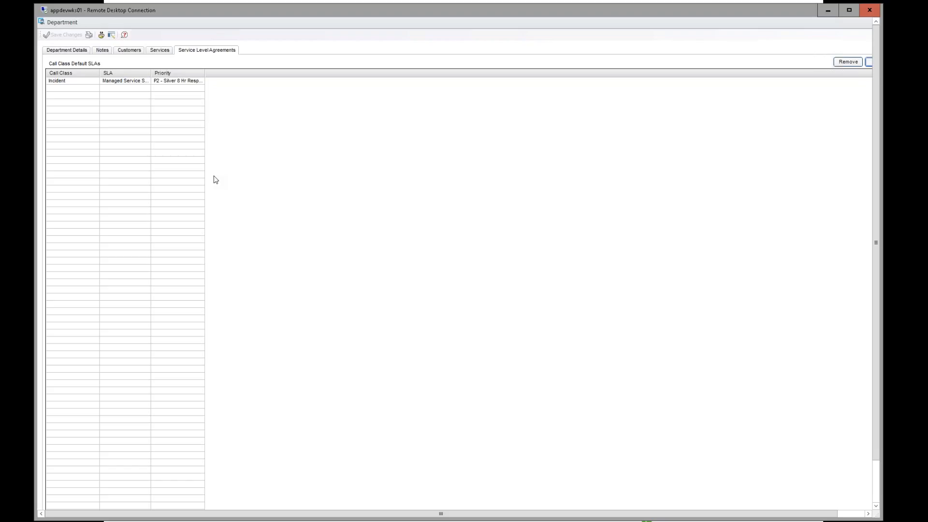
# Step: Close the department and organisation records and start logging a new incident
pyautogui.doubleClick(41, 24)
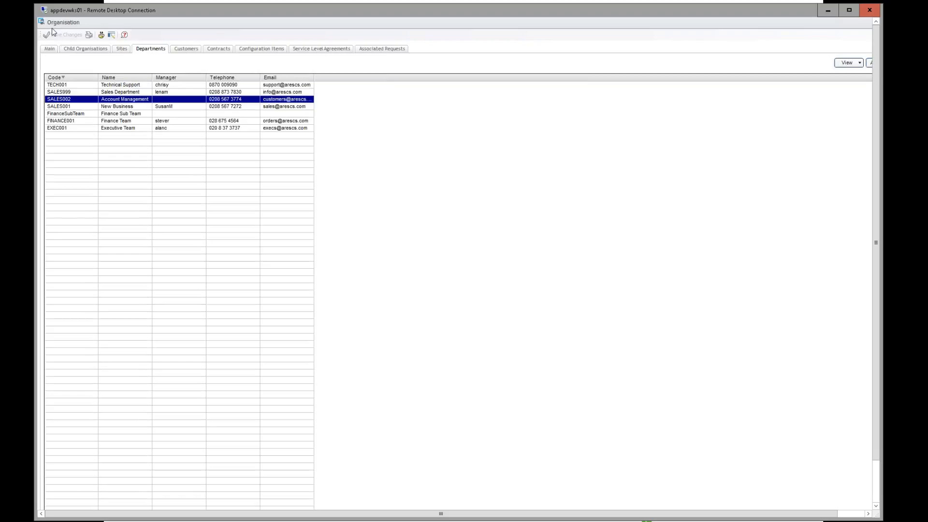
pyautogui.doubleClick(42, 23)
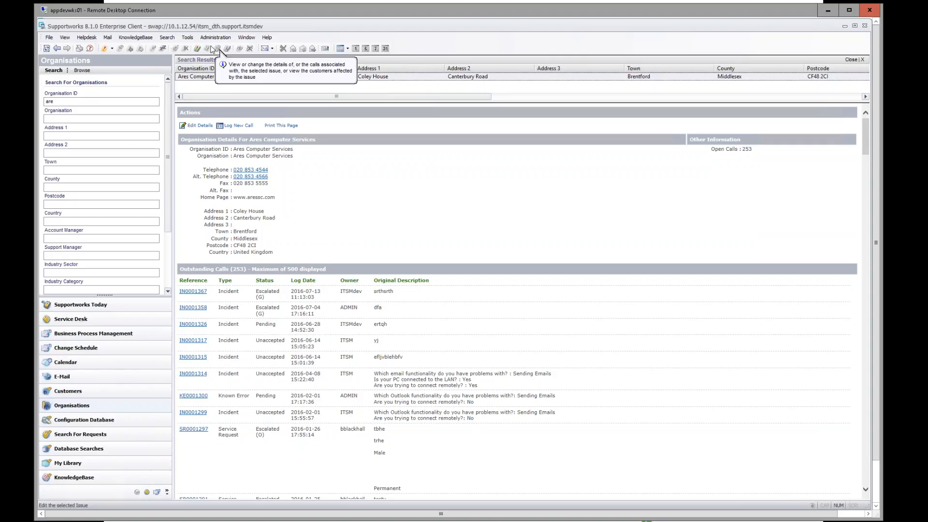
pyautogui.click(112, 49)
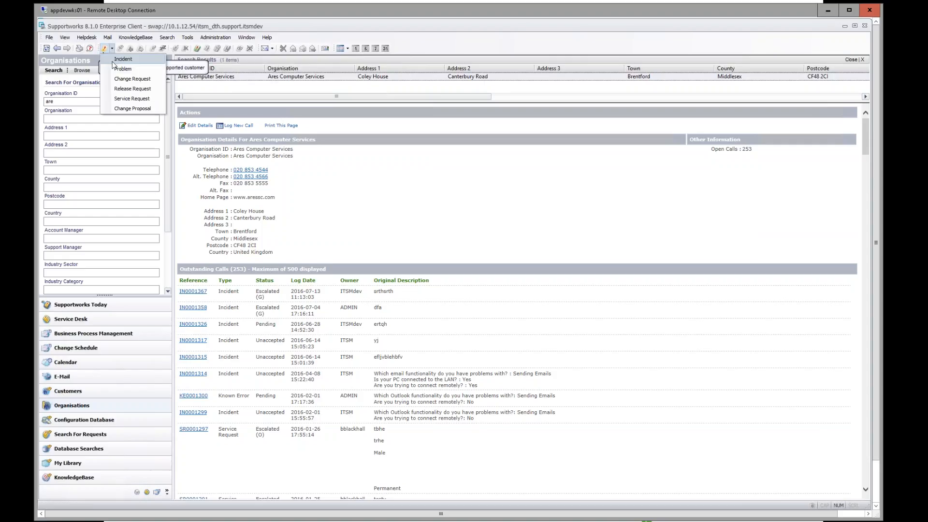
pyautogui.click(193, 97)
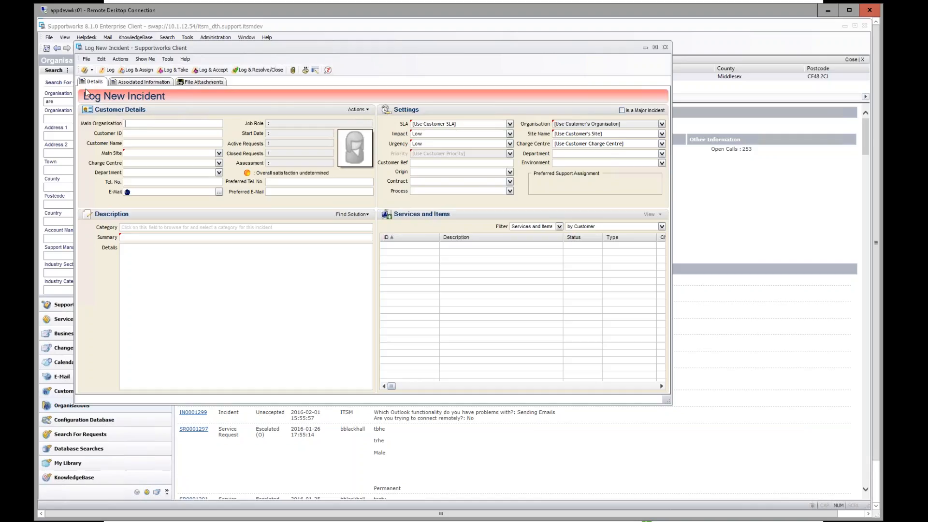
# Step: Load the customer by ID in the incident, with "dfgdf" as the summary and "dhfdfh" as the details
pyautogui.click(133, 135)
pyautogui.write('annab')
pyautogui.press('Tab')
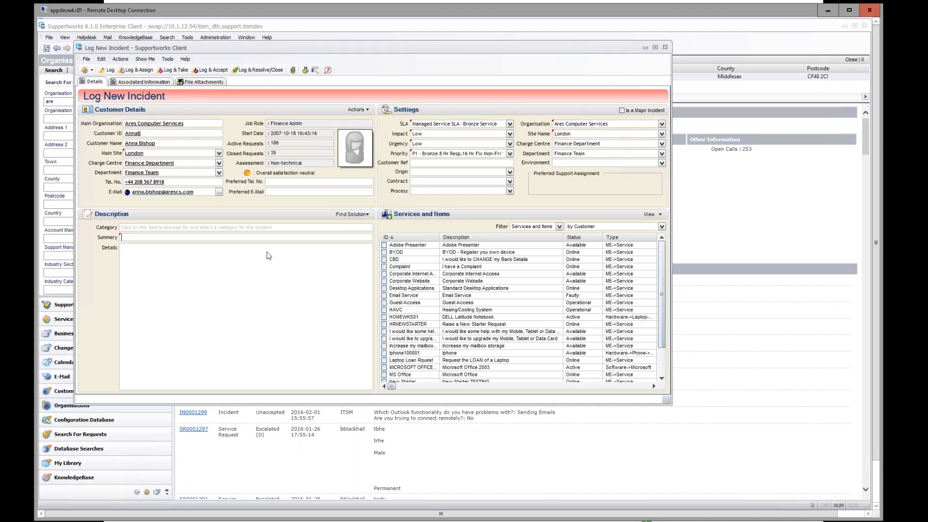
pyautogui.write('dfgdf')
pyautogui.press('Tab')
pyautogui.write('dhfdfh')
# Step: Open the form for storing the incident's resolution details, then reposition and enlarge it until all fields show
pyautogui.click(87, 59)
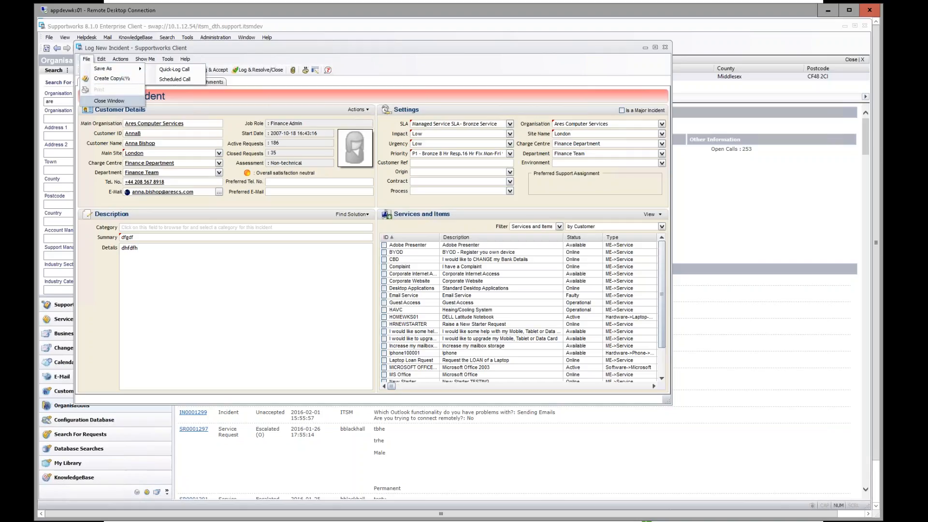
pyautogui.click(196, 333)
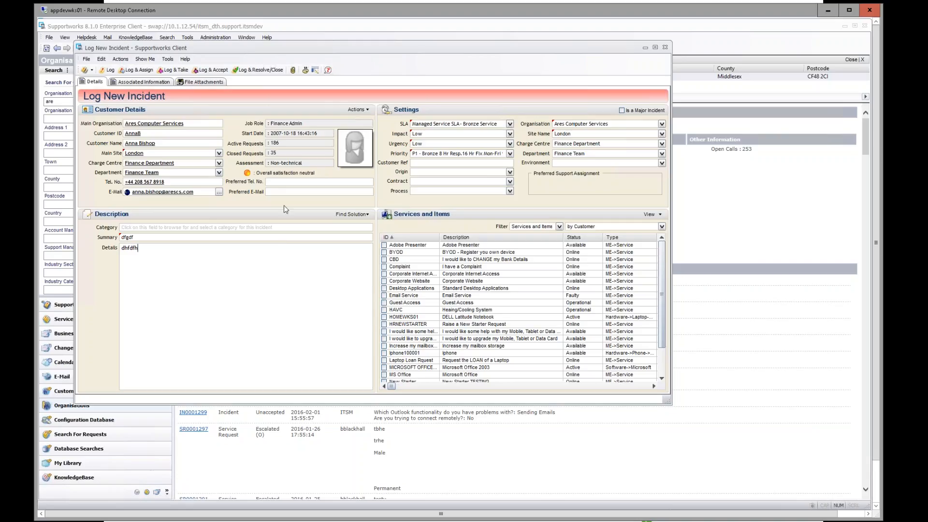
pyautogui.click(145, 59)
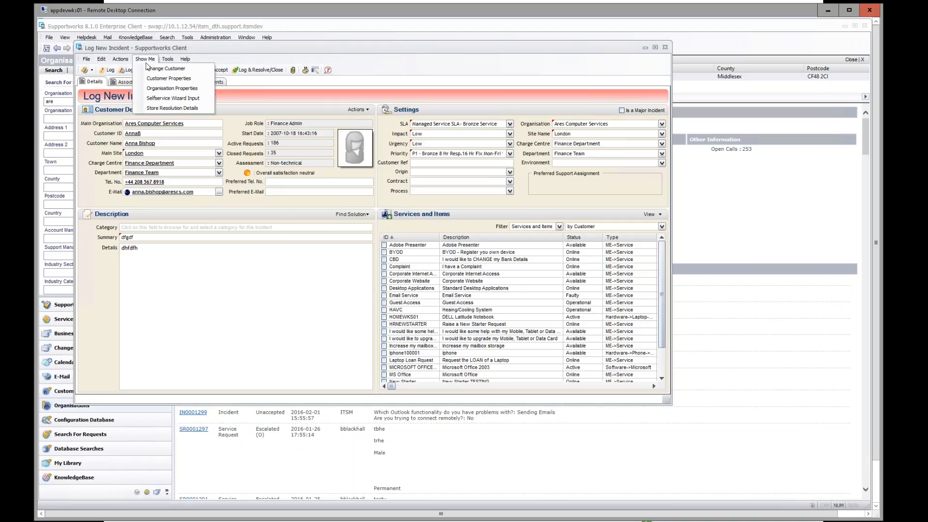
pyautogui.click(184, 110)
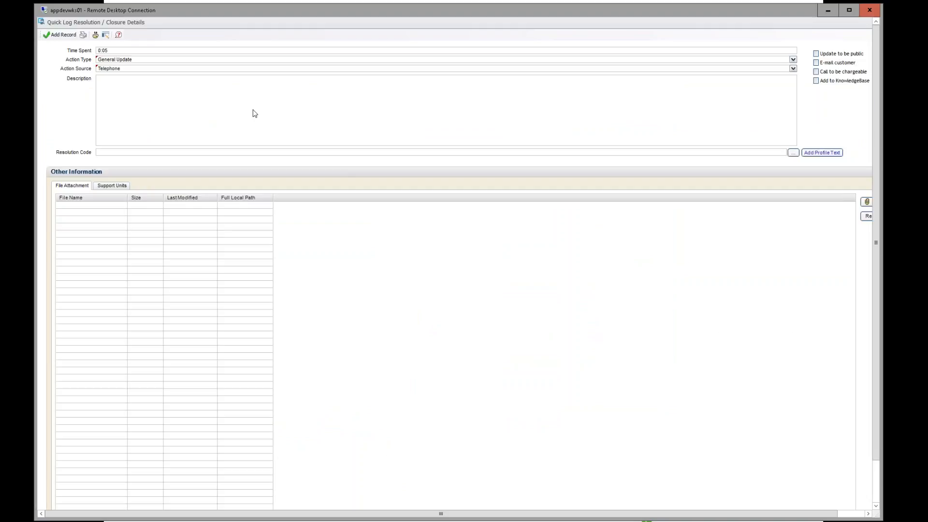
pyautogui.doubleClick(216, 27)
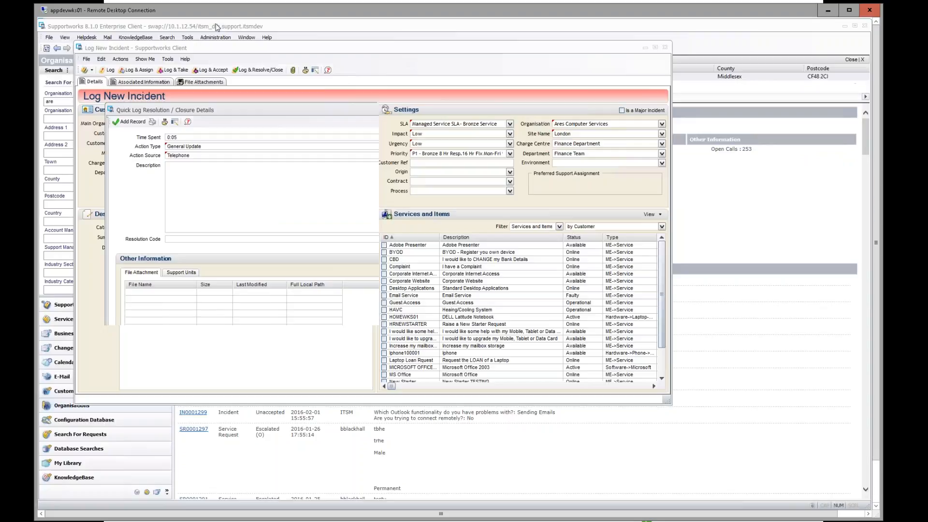
pyautogui.moveTo(298, 112); pyautogui.dragTo(281, 91)
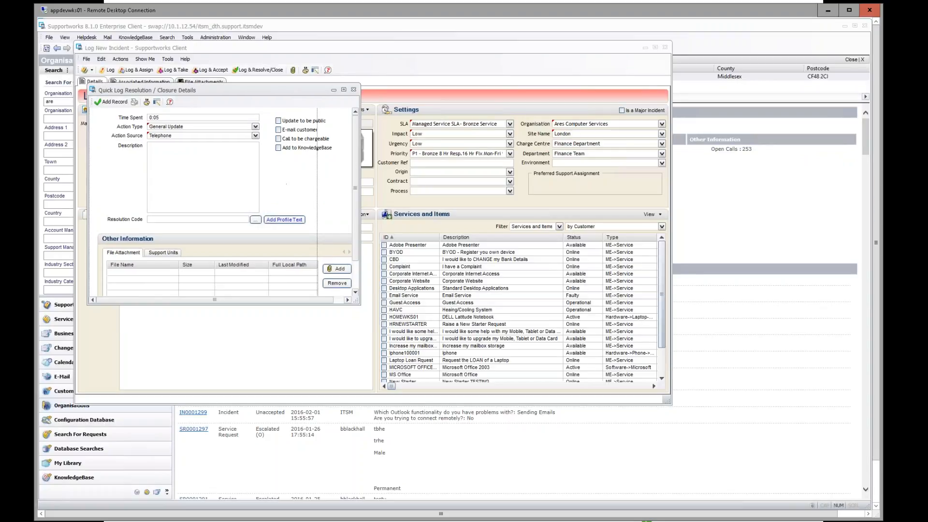
pyautogui.moveTo(357, 301); pyautogui.dragTo(628, 434)
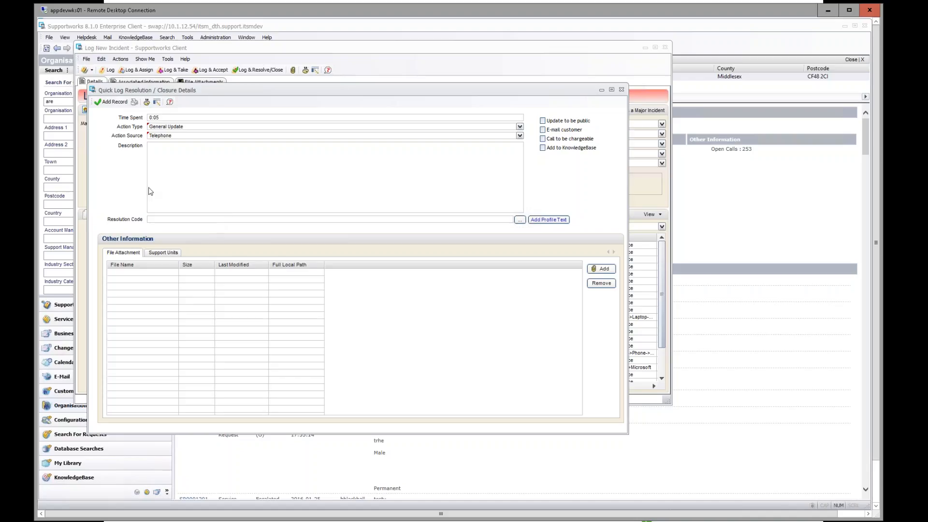
# Step: Set the resolution's action source to E-mail and its time spent to 0:44, and show the support unit settings
pyautogui.click(171, 136)
pyautogui.click(171, 143)
pyautogui.click(180, 119)
pyautogui.write('44')
pyautogui.press('Tab')
pyautogui.click(169, 253)
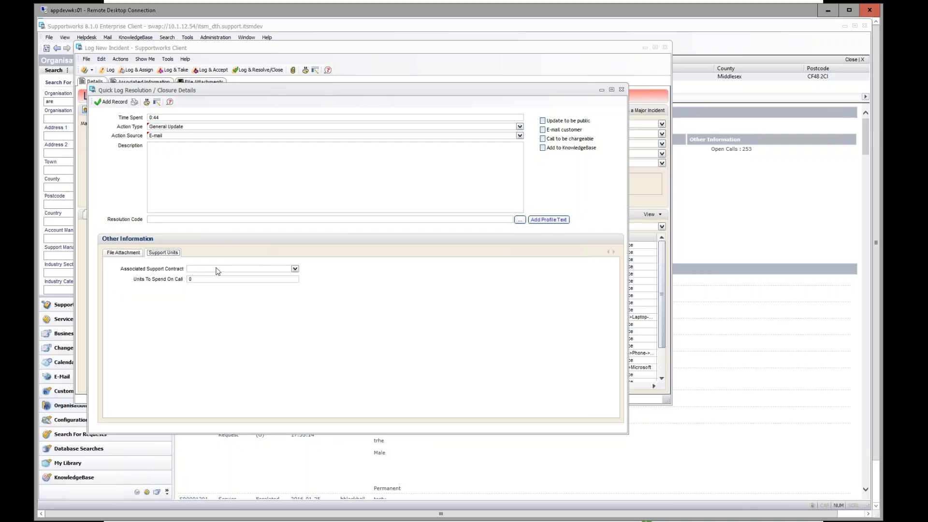
# Step: Associate the resolution with the support contract Ares Contract 2 and set the units to spend on the call to 55
pyautogui.click(216, 271)
pyautogui.click(219, 286)
pyautogui.click(202, 281)
pyautogui.write('55')
# Step: Mark the resolution update as public and for adding to the KnowledgeBase, then save the resolution record
pyautogui.click(218, 173)
pyautogui.click(543, 138)
pyautogui.click(543, 121)
pyautogui.click(559, 149)
pyautogui.click(112, 102)
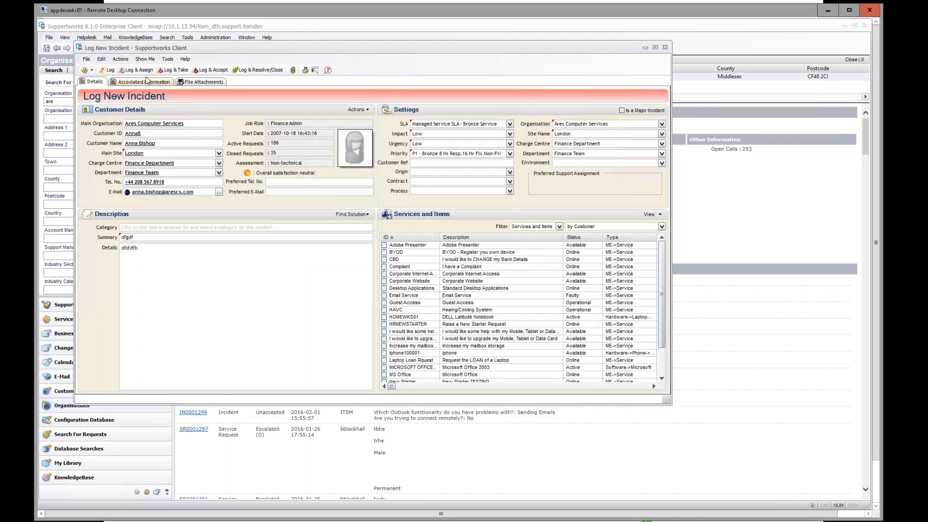
# Step: Save the incident as a quick-log call named "DEMO 3" among the personal quick-log calls and close the incident form
pyautogui.click(86, 58)
pyautogui.moveTo(121, 68)
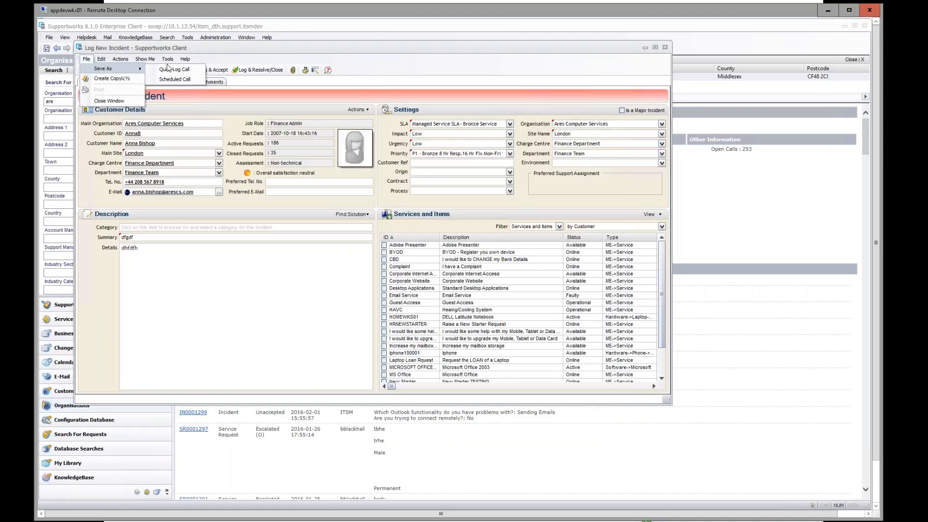
pyautogui.click(172, 69)
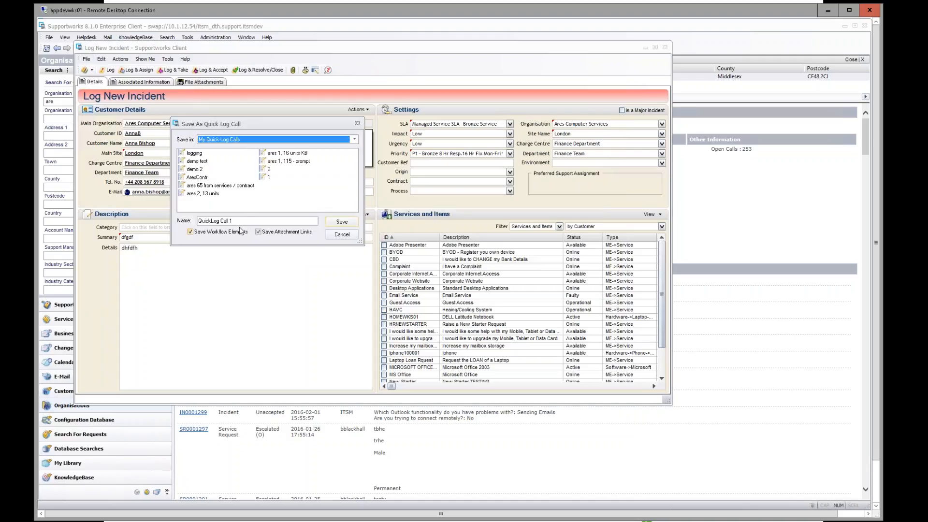
pyautogui.moveTo(234, 221); pyautogui.dragTo(183, 220)
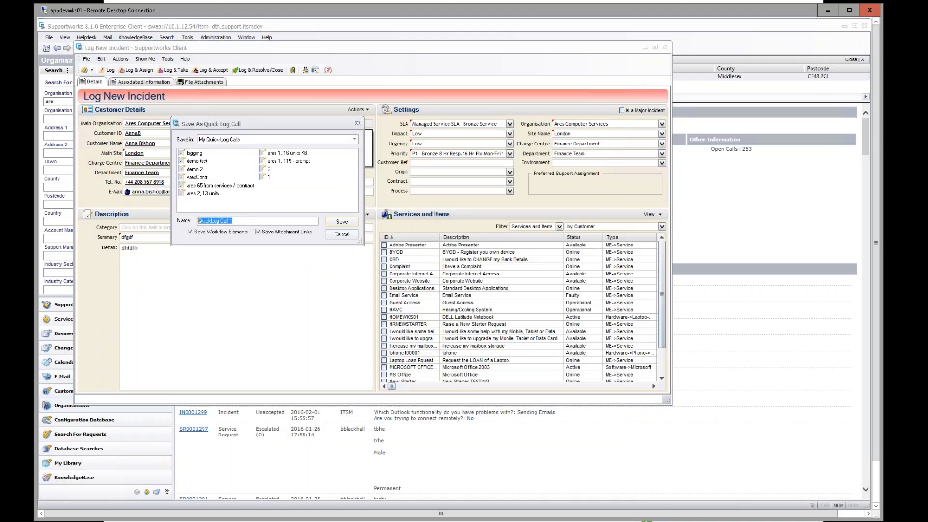
pyautogui.write('DEMO 3')
pyautogui.click(341, 223)
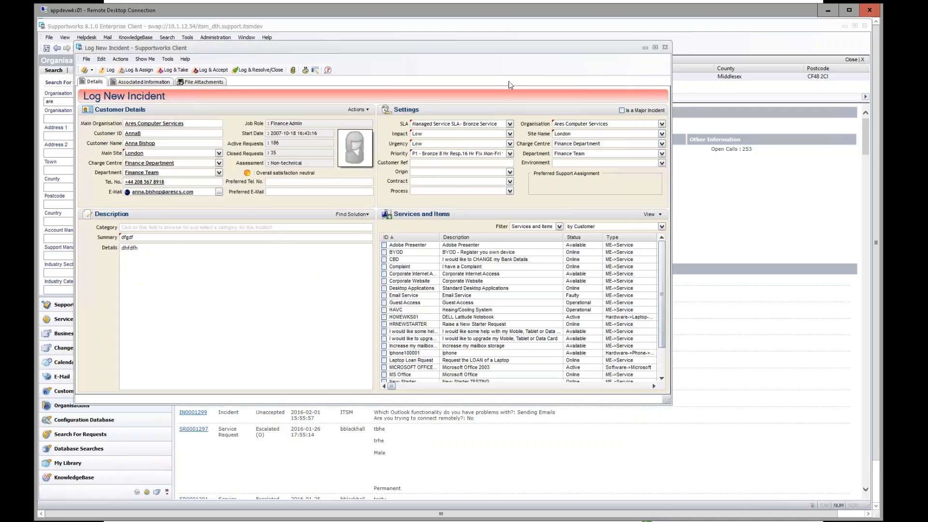
pyautogui.click(665, 47)
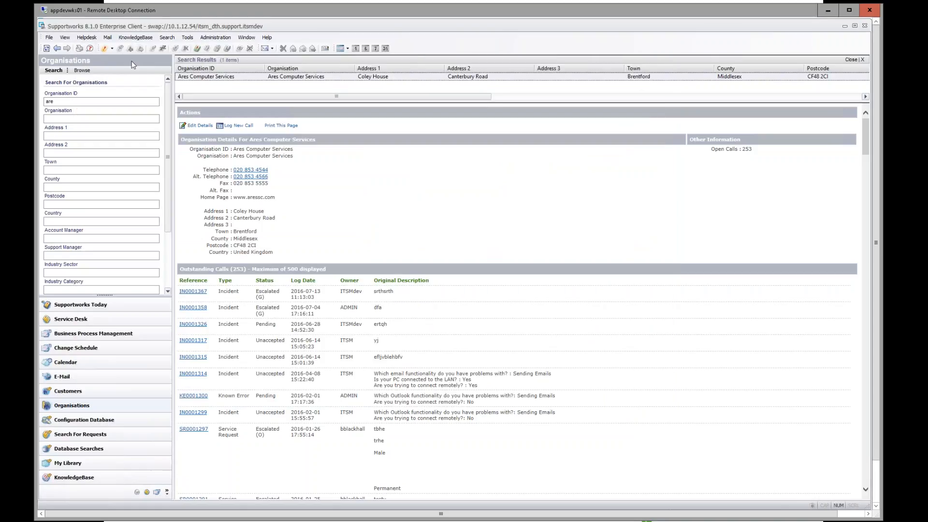
# Step: Start a new incident from the DEMO 3 quick-log call and log it for immediate resolution or closure
pyautogui.click(112, 49)
pyautogui.moveTo(140, 58)
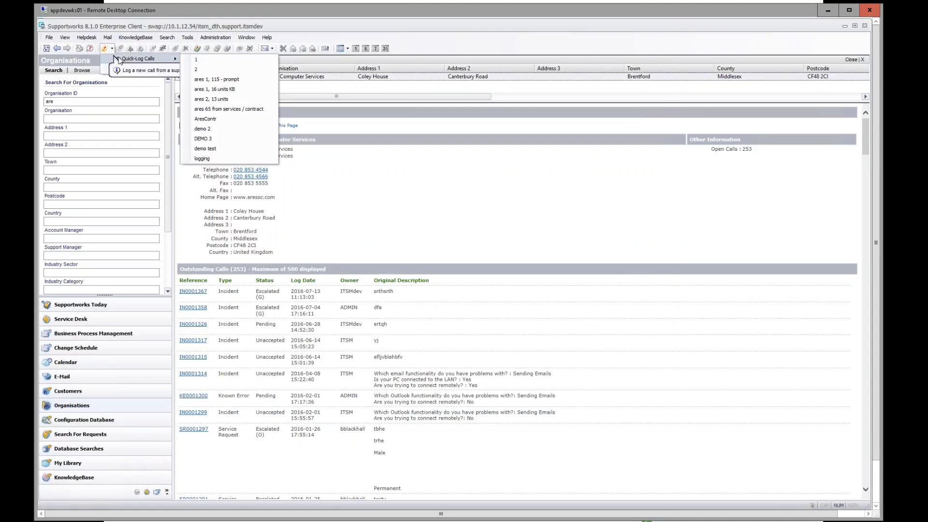
pyautogui.click(212, 137)
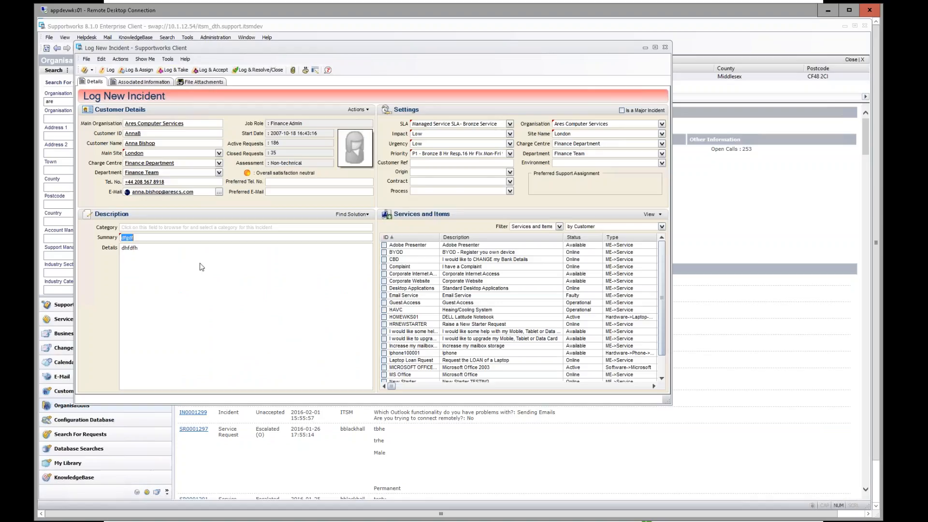
pyautogui.click(258, 71)
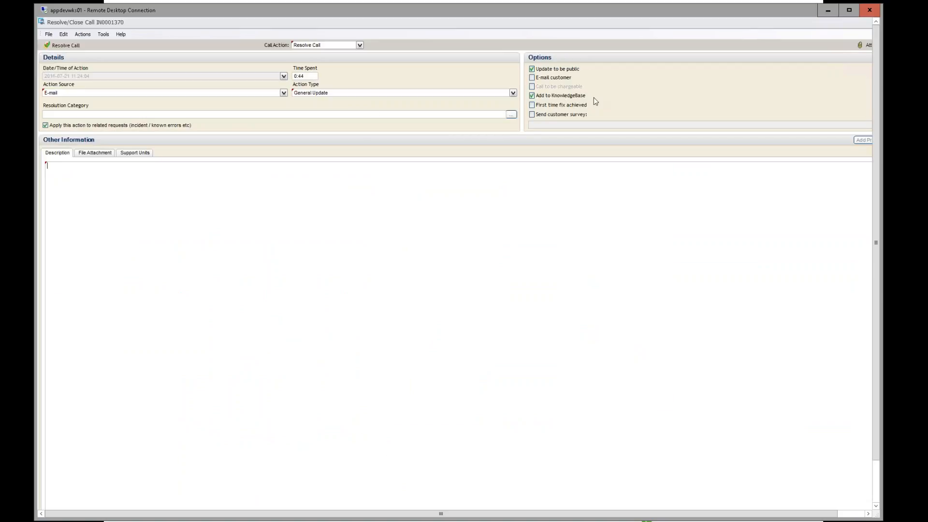
# Step: Check the support units, file attachments and description of the call's resolution, then close the resolution form
pyautogui.click(136, 154)
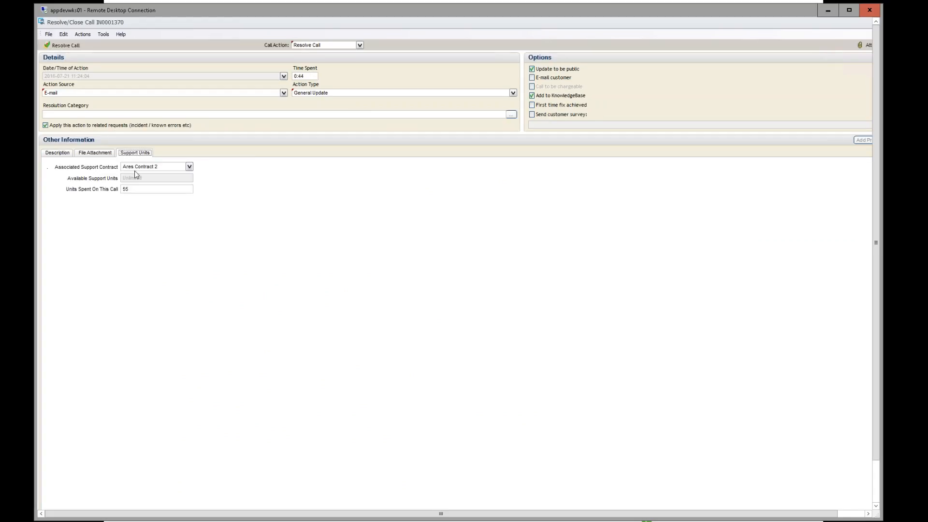
pyautogui.click(84, 155)
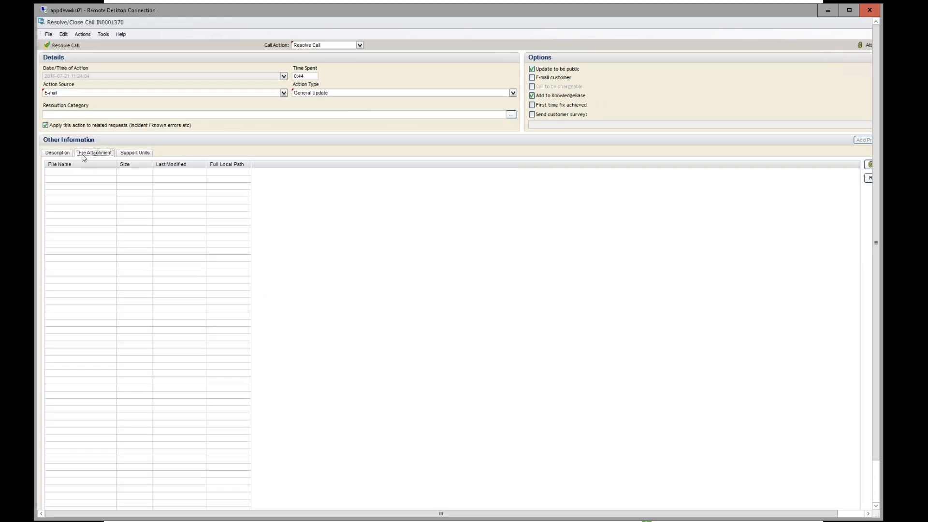
pyautogui.click(61, 156)
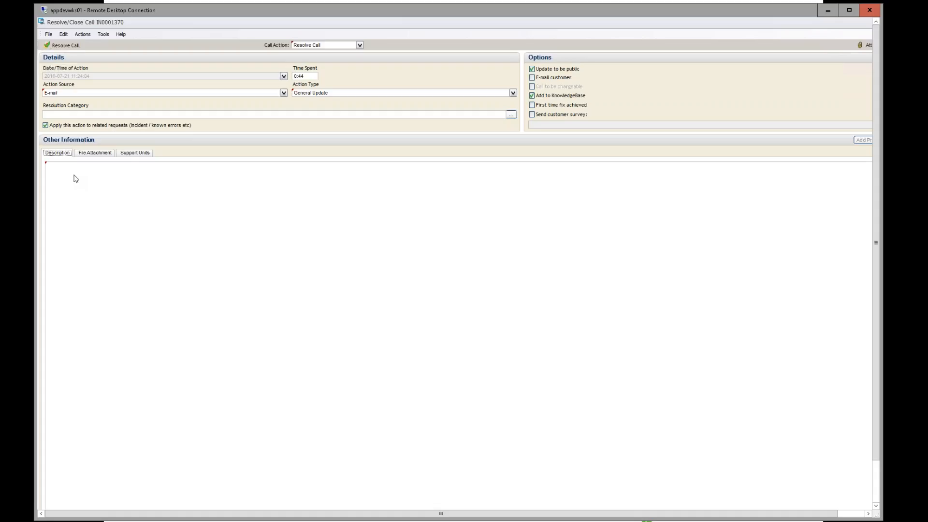
pyautogui.click(41, 22)
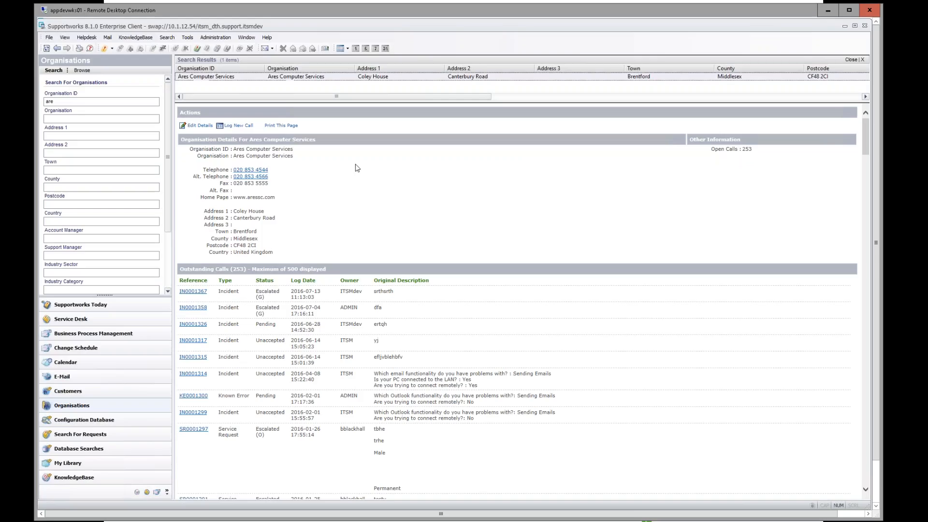
# Step: Open another new incident from the DEMO 3 quick-log call
pyautogui.click(58, 85)
pyautogui.click(111, 48)
pyautogui.moveTo(114, 59)
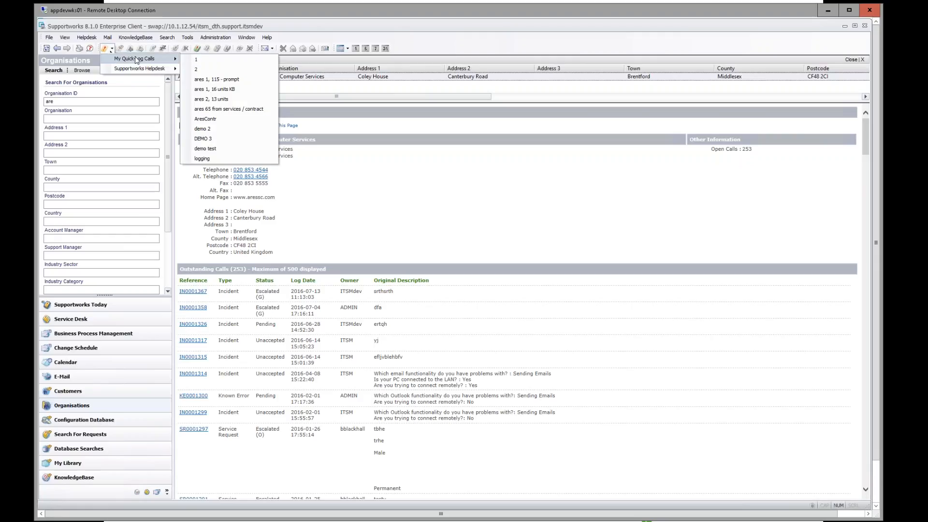
pyautogui.click(212, 135)
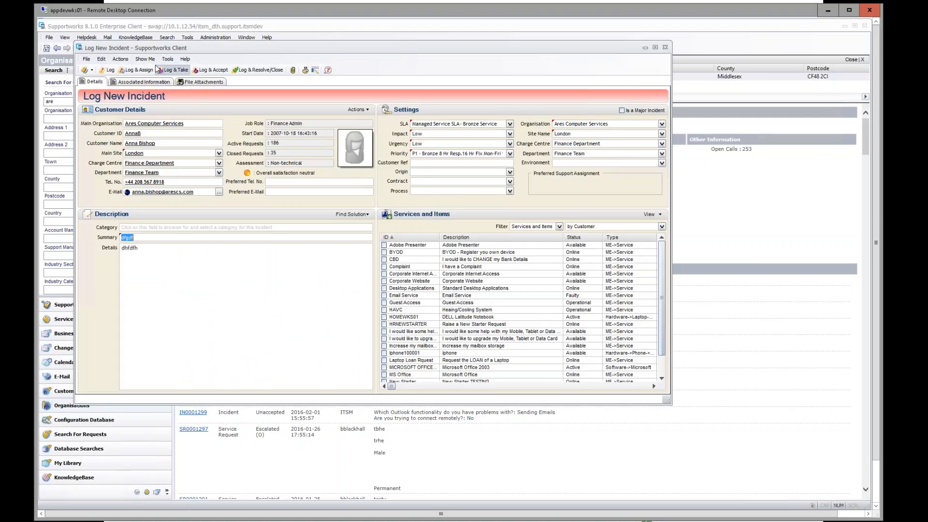
# Step: Review the resolution details stored with the quick-log incident, moving their window aside, and close them again
pyautogui.click(145, 59)
pyautogui.click(162, 108)
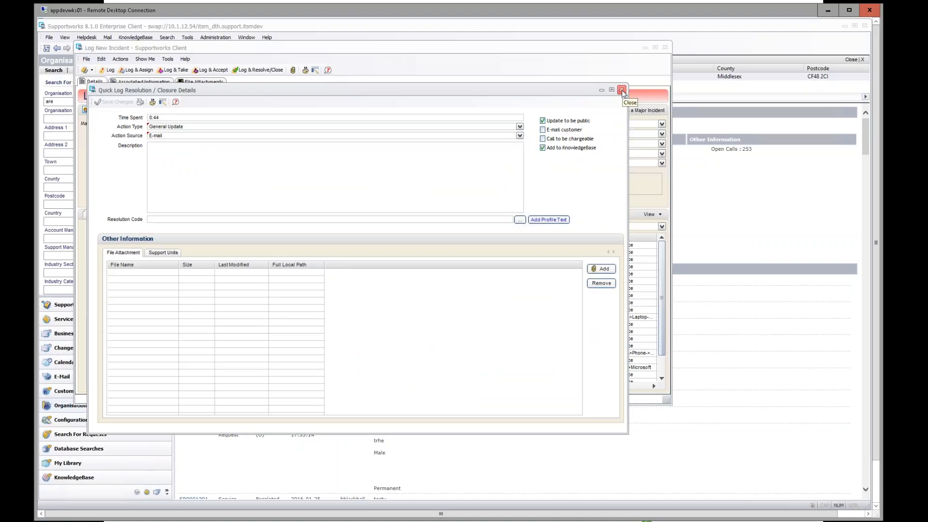
pyautogui.moveTo(415, 92); pyautogui.dragTo(432, 111)
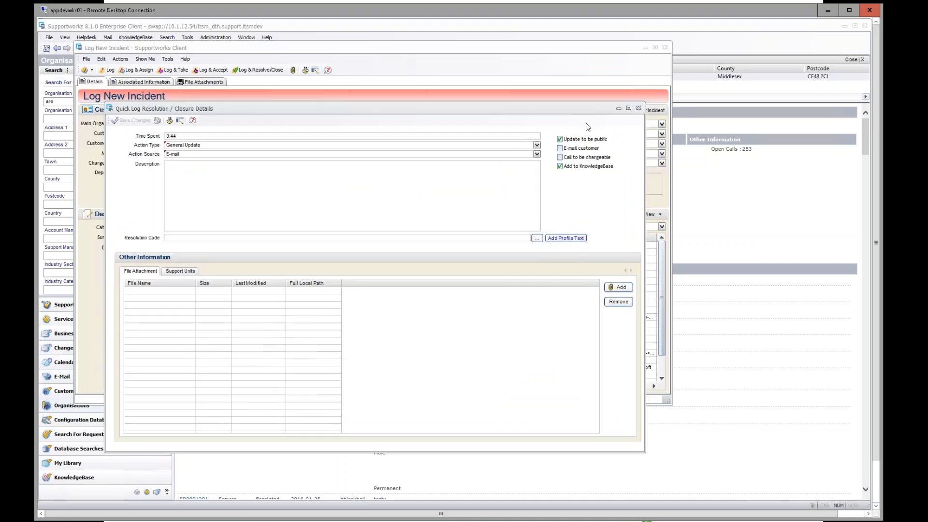
pyautogui.click(639, 108)
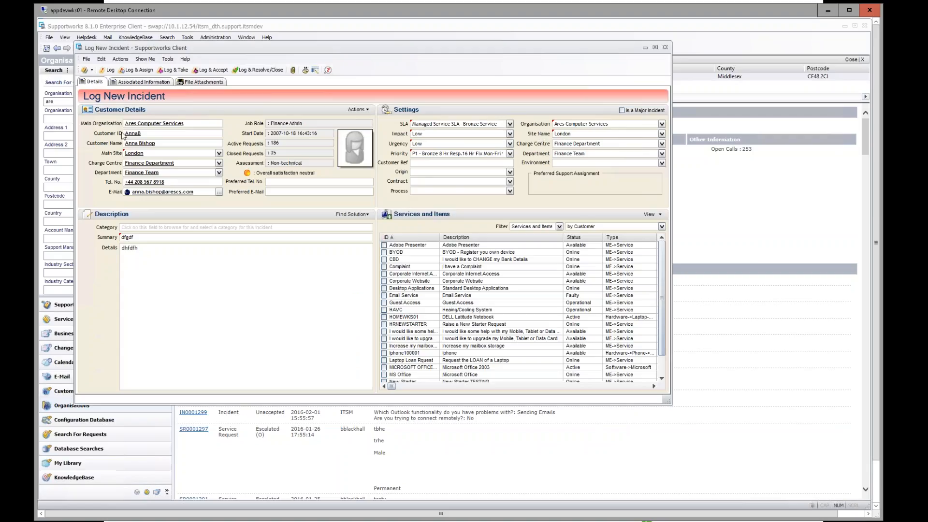
pyautogui.click(141, 59)
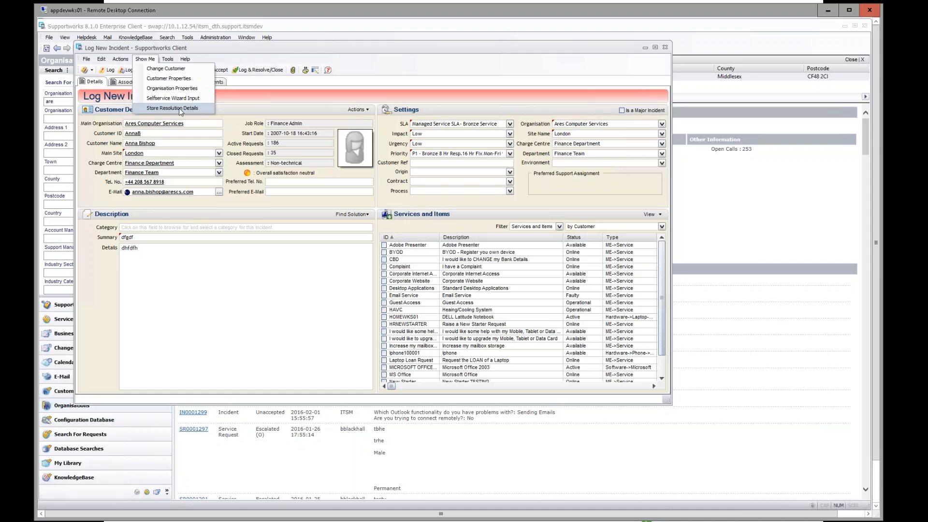
pyautogui.press('Escape')
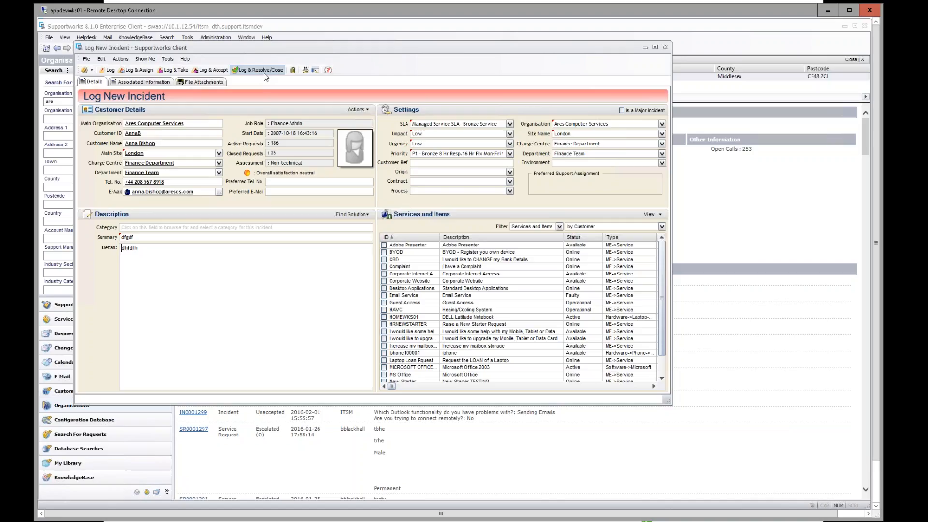
pyautogui.click(820, 56)
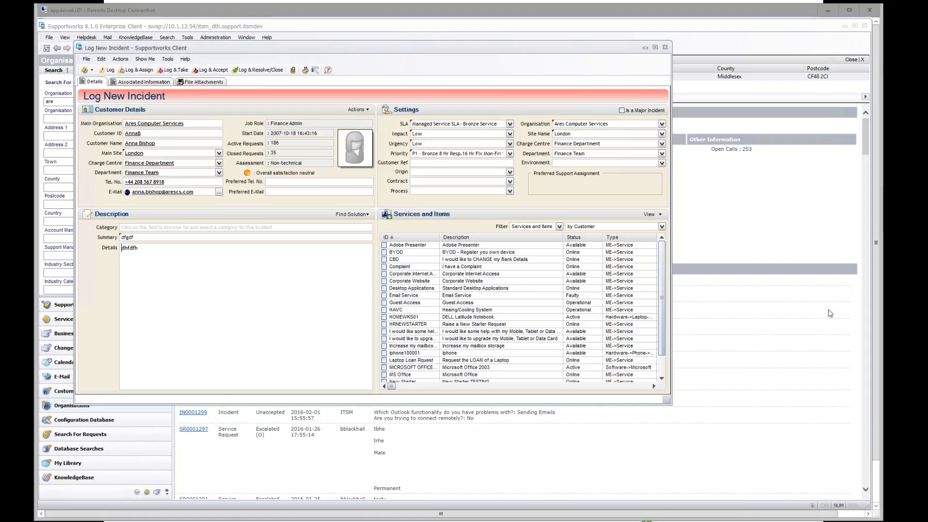